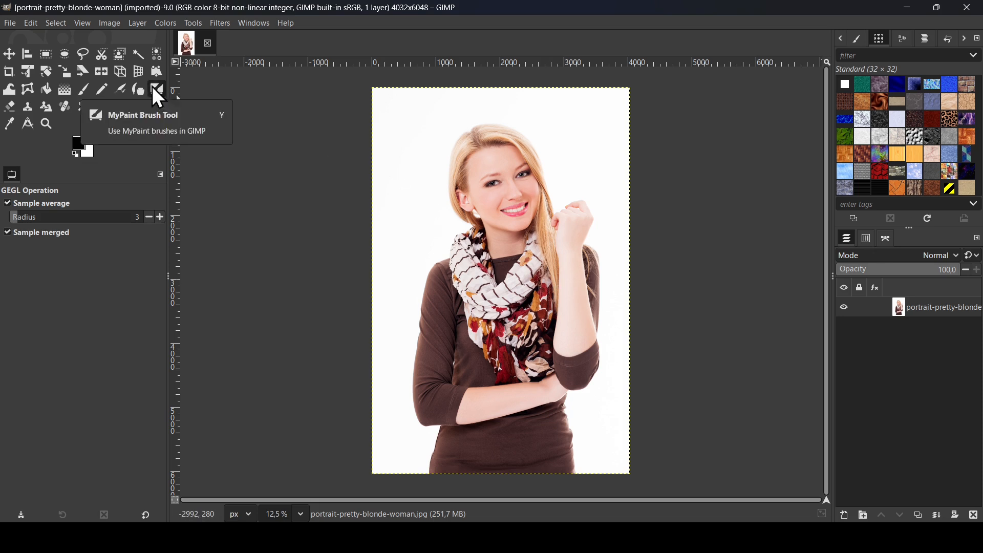
Step: Start exporting the portrait as a JPEG file named quality.jpg
{"action": "left_click", "coordinate": [10, 23]}
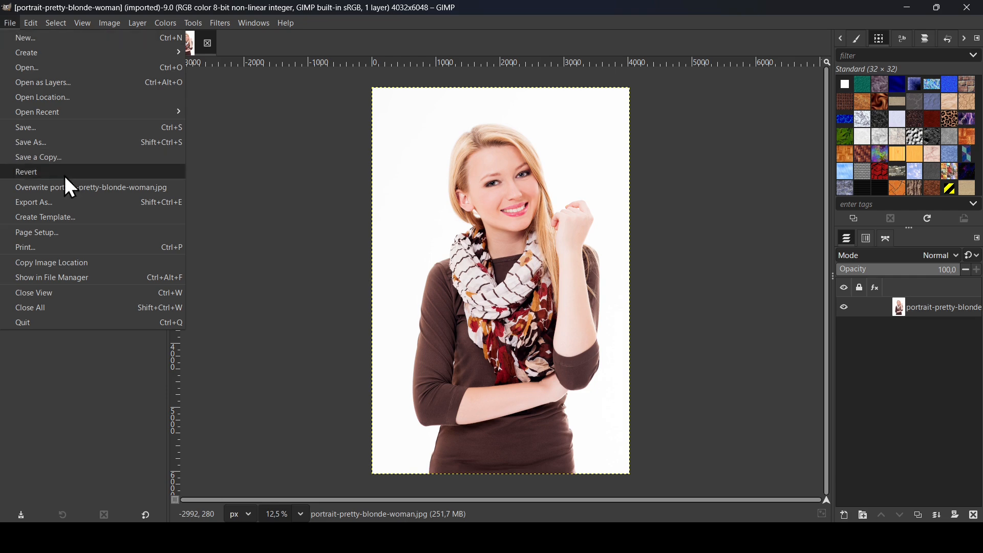
{"action": "left_click", "coordinate": [72, 205]}
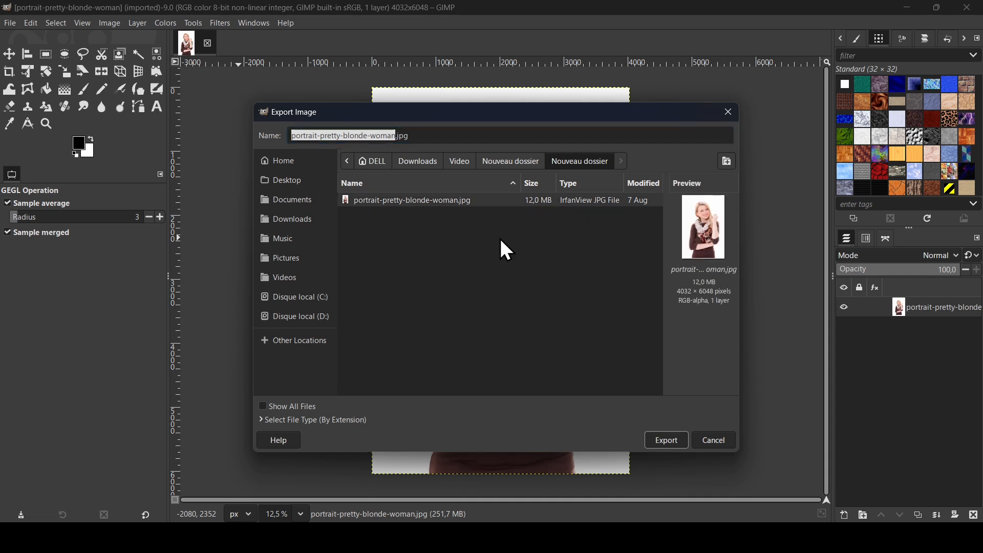
{"action": "type", "text": "q"}
{"action": "left_click_drag", "start_coordinate": [398, 138], "coordinate": [214, 125]}
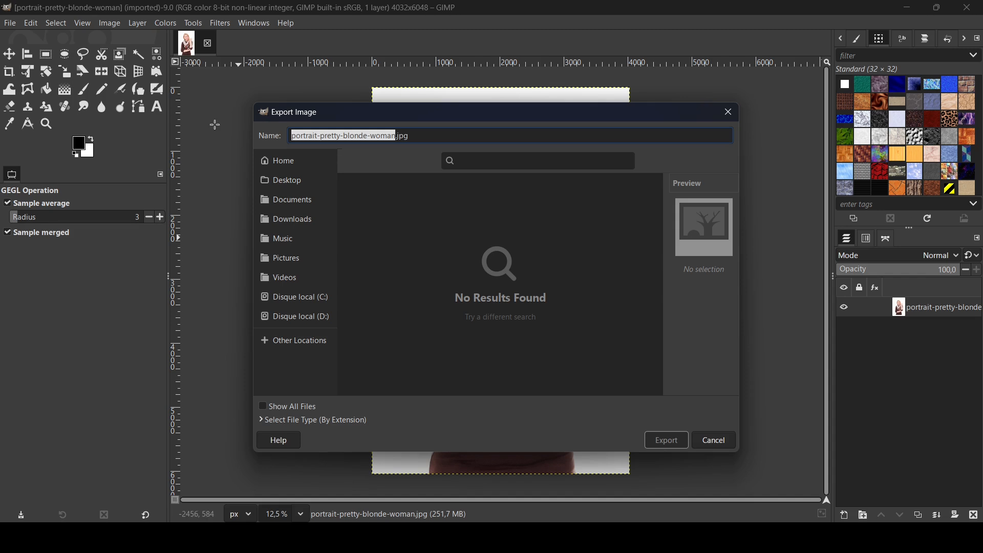
{"action": "type", "text": "quality"}
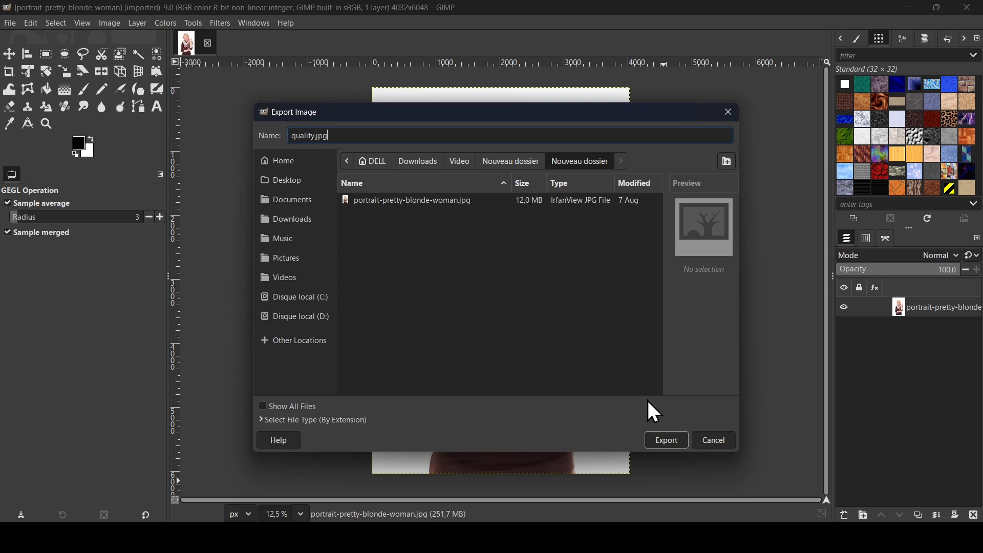
{"action": "left_click", "coordinate": [666, 441]}
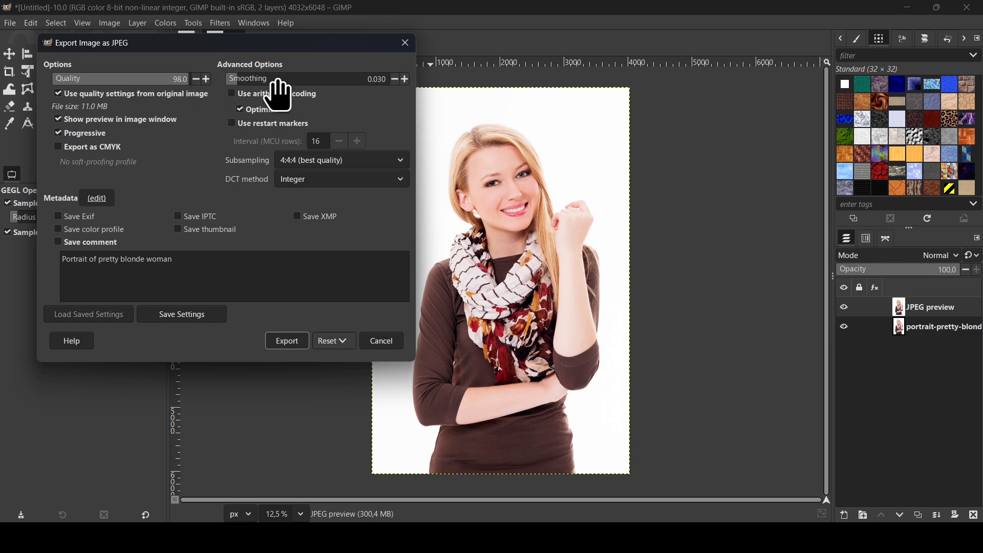
Step: Set the JPEG smoothing to 0 and compare the JPEG preview layer with the original at 100% zoom
{"action": "left_click_drag", "start_coordinate": [262, 85], "coordinate": [200, 74]}
{"action": "left_click", "coordinate": [552, 6]}
{"action": "scroll", "coordinate": [466, 299], "scroll_direction": "up", "scroll_amount": 1}
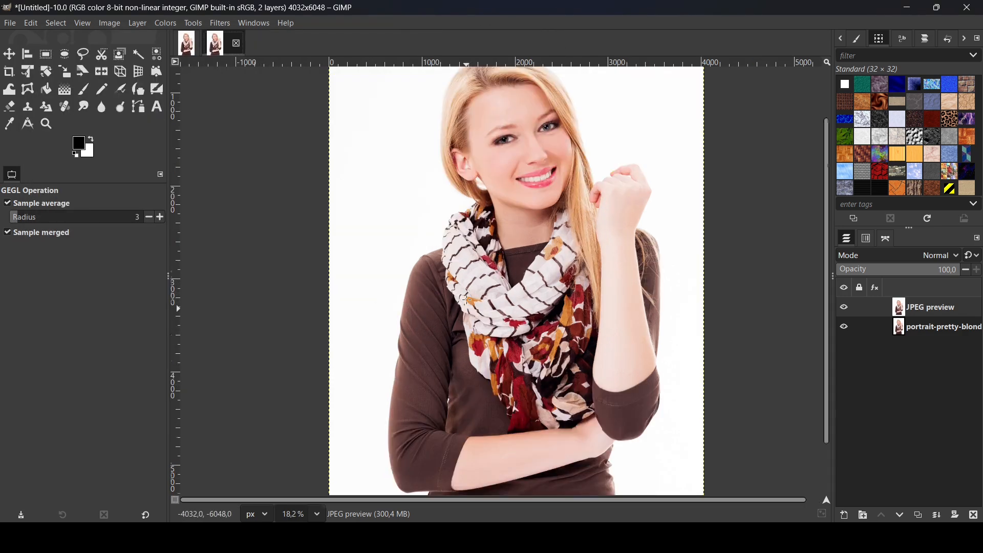
{"action": "scroll", "coordinate": [466, 299], "scroll_direction": "up", "scroll_amount": 5}
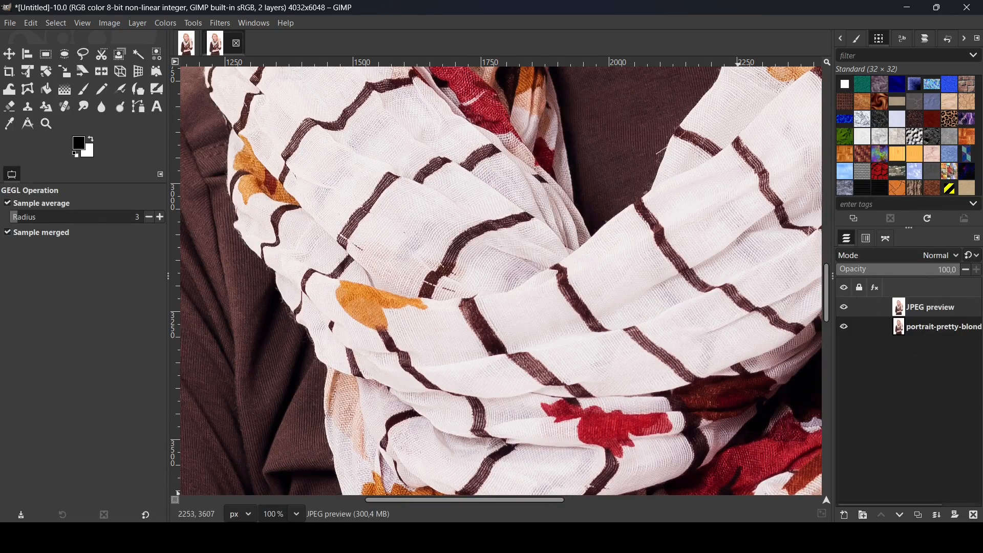
{"action": "key", "text": "alt+Tab"}
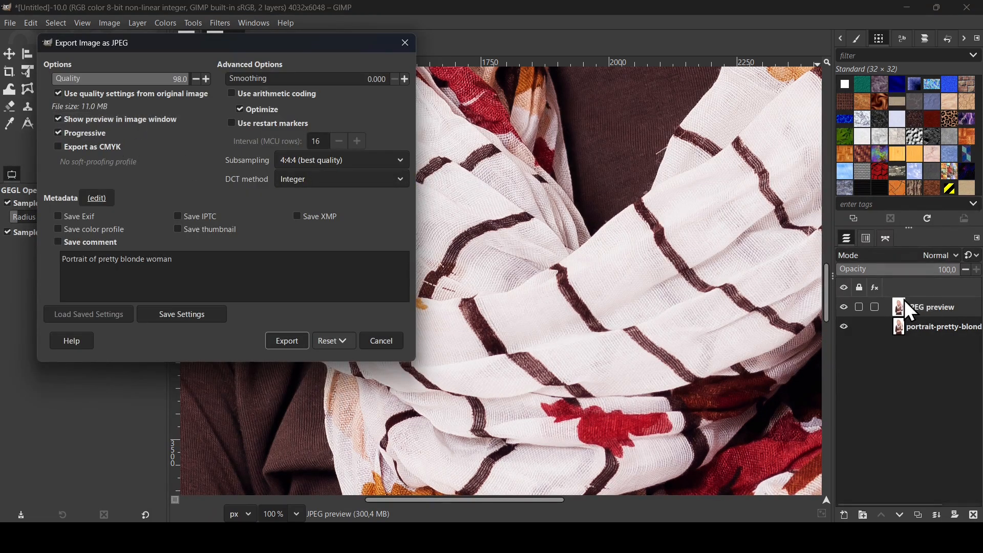
{"action": "left_click", "coordinate": [844, 307]}
{"action": "left_click", "coordinate": [844, 306]}
Step: Lower the JPEG quality to 95 and switch the image window preview off and on again
{"action": "left_click", "coordinate": [195, 79]}
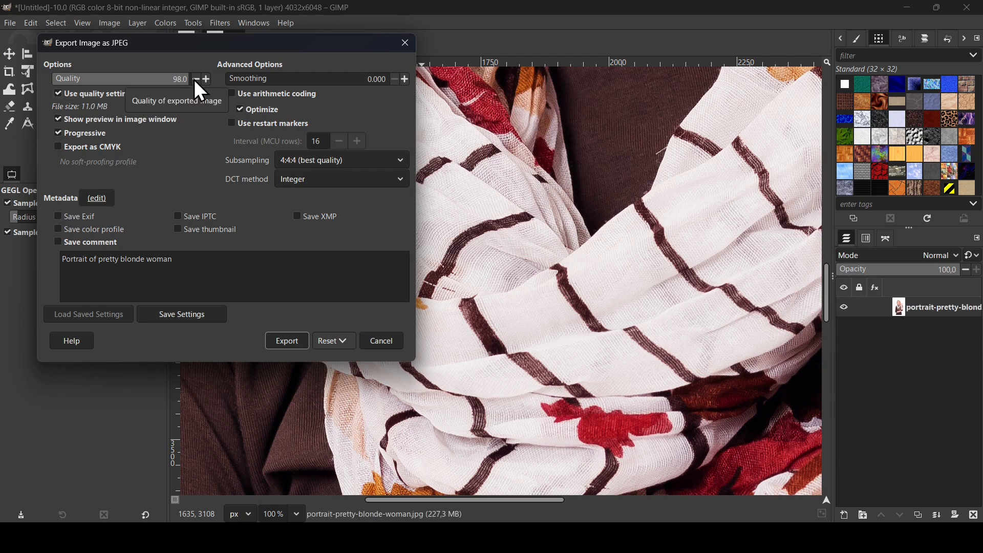
{"action": "double_click", "coordinate": [195, 79]}
{"action": "left_click", "coordinate": [196, 80]}
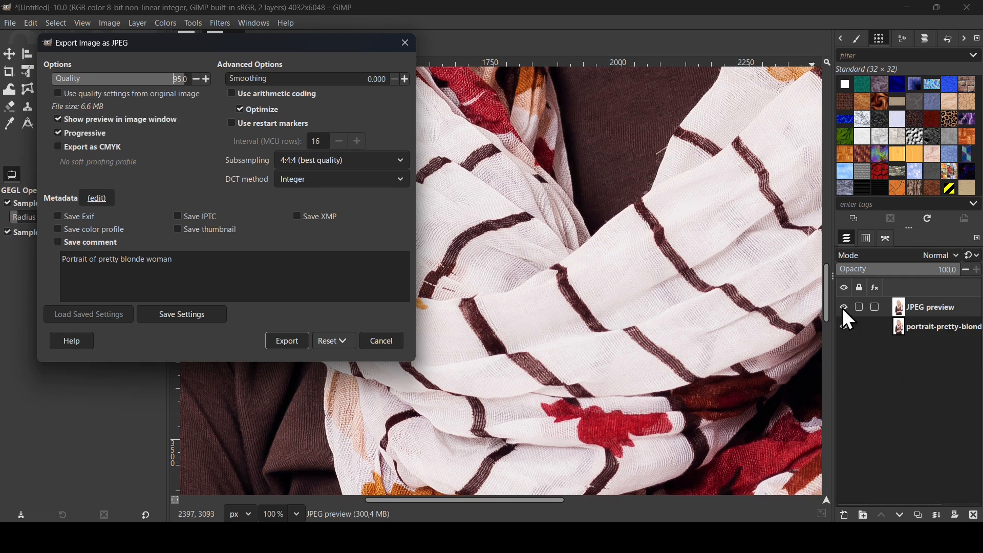
{"action": "left_click", "coordinate": [127, 120]}
{"action": "left_click", "coordinate": [127, 120]}
Step: Try a JPEG quality of 24.4 and compare the preview layer with the original on the scarf at 200% zoom
{"action": "left_click_drag", "start_coordinate": [168, 88], "coordinate": [91, 86]}
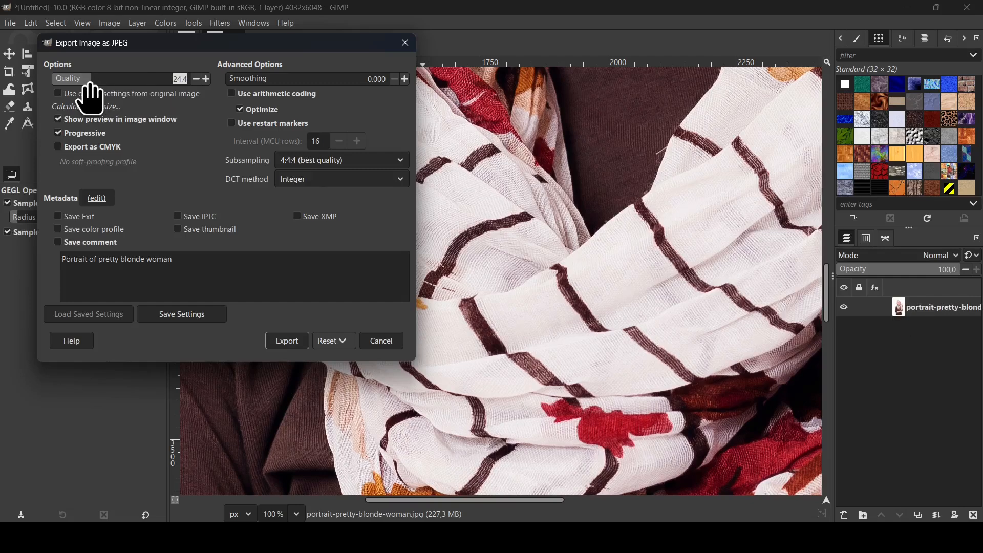
{"action": "left_click", "coordinate": [495, 3]}
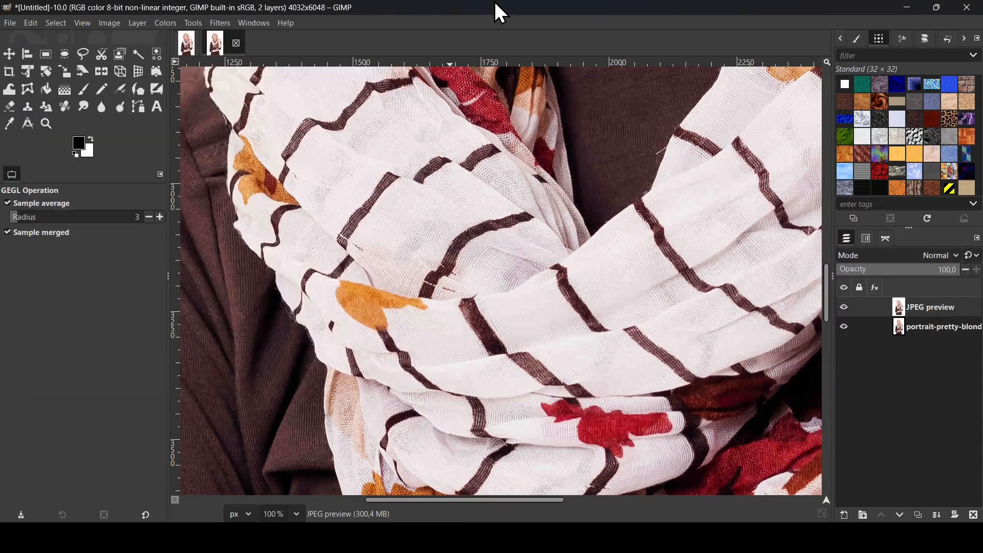
{"action": "key", "text": "plus"}
{"action": "key", "text": "plus"}
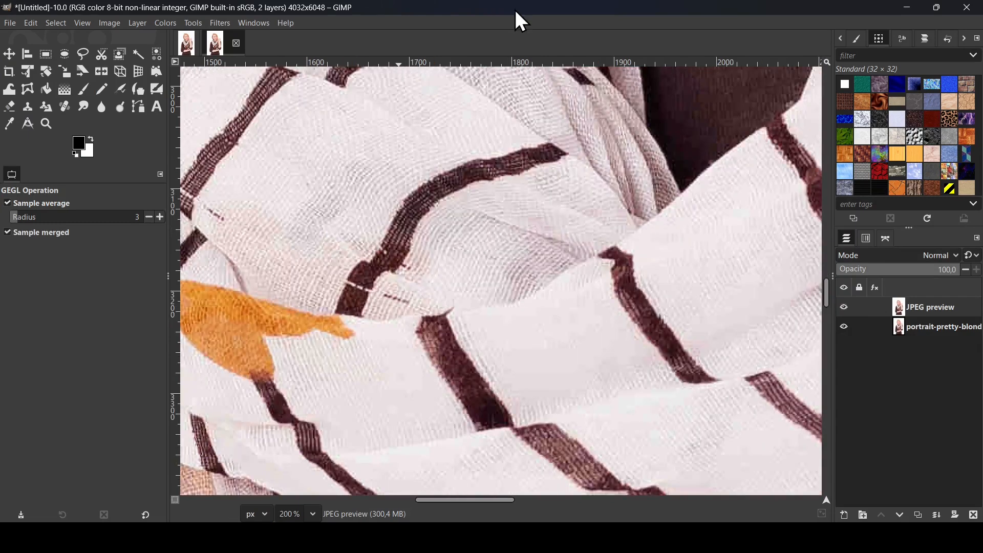
{"action": "left_click", "coordinate": [844, 307]}
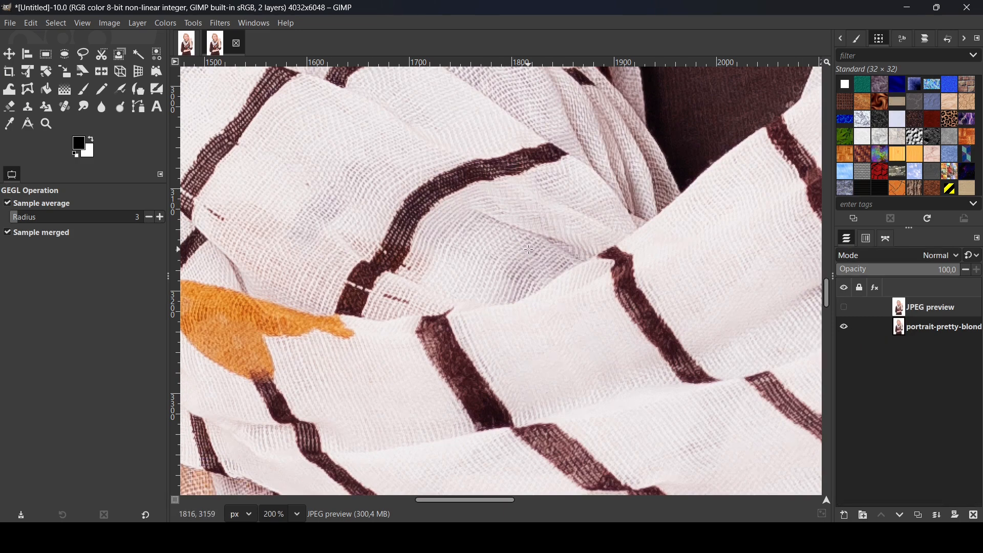
{"action": "left_click", "coordinate": [845, 308]}
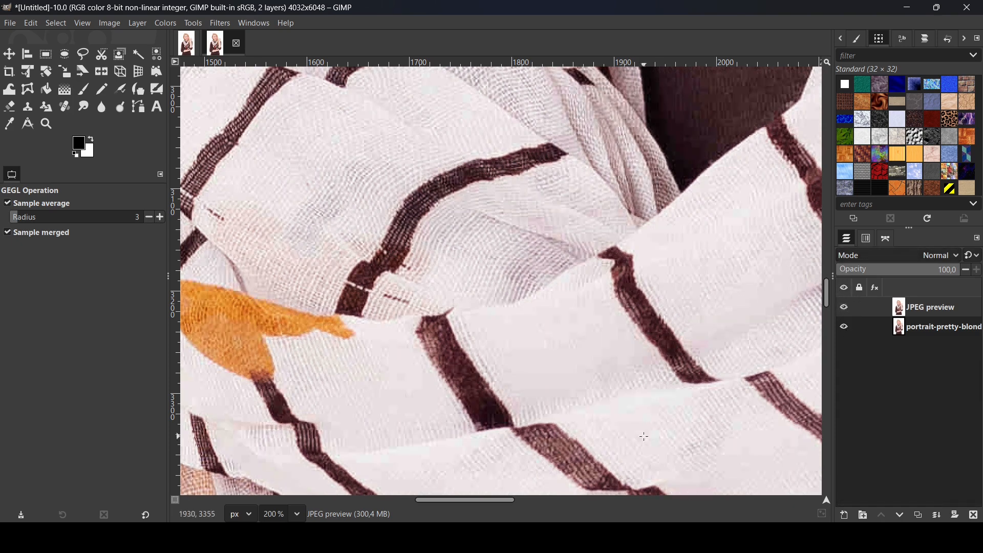
Step: Set the JPEG quality to 45.7 and compare the preview layer with the original image
{"action": "mouse_move", "coordinate": [705, 537]}
{"action": "left_click", "coordinate": [768, 494]}
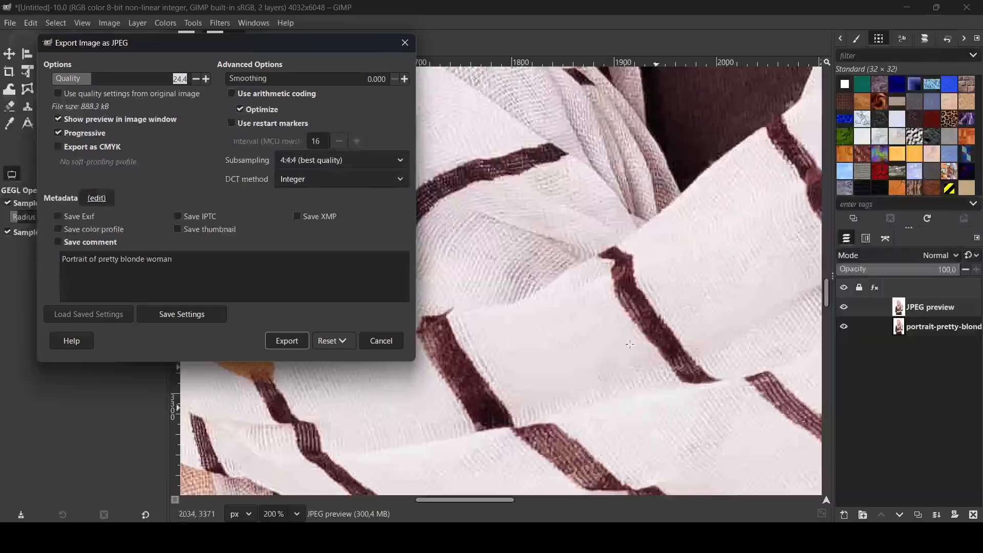
{"action": "left_click_drag", "start_coordinate": [116, 78], "coordinate": [119, 88]}
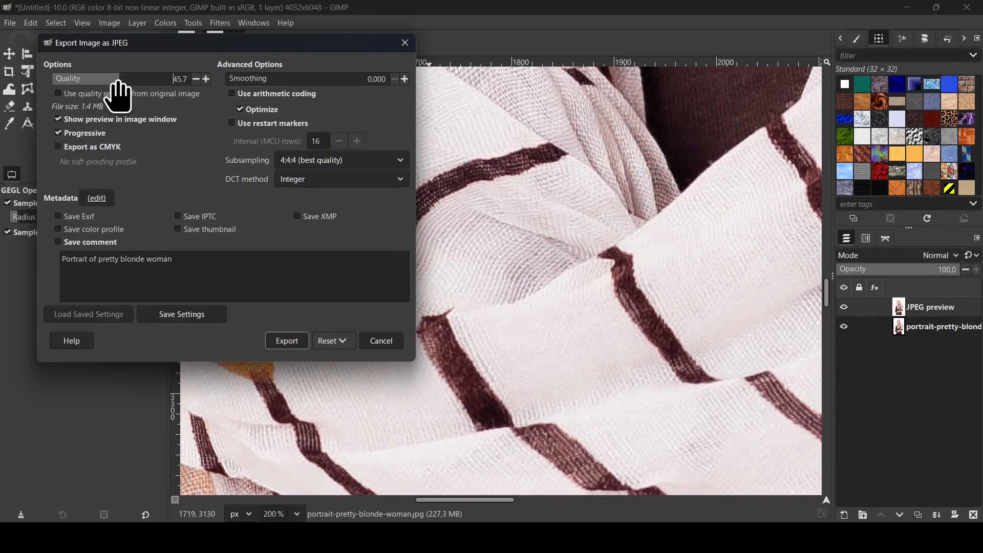
{"action": "left_click", "coordinate": [844, 307]}
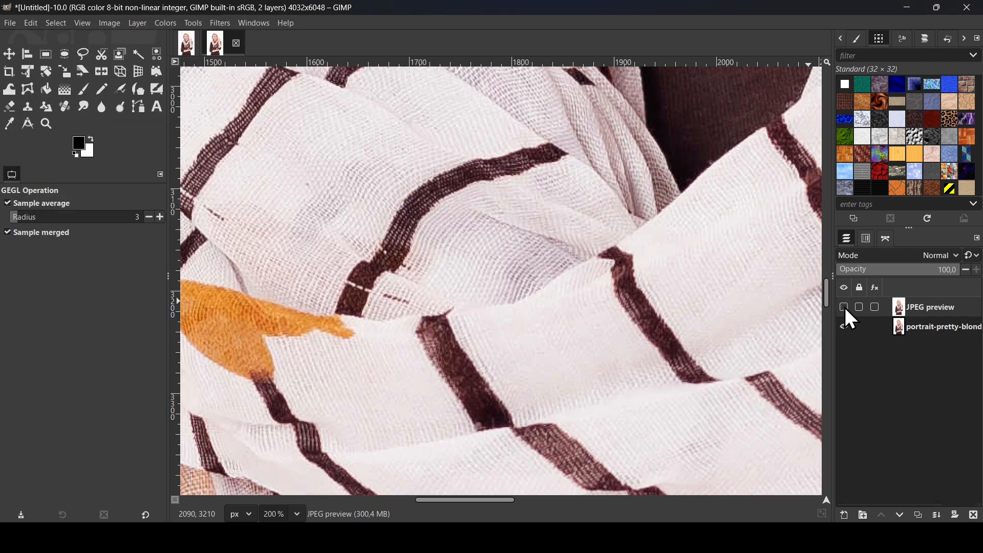
{"action": "left_click", "coordinate": [844, 307]}
Step: Export quality.jpg with the chosen JPEG settings
{"action": "mouse_move", "coordinate": [705, 538]}
{"action": "left_click", "coordinate": [763, 500]}
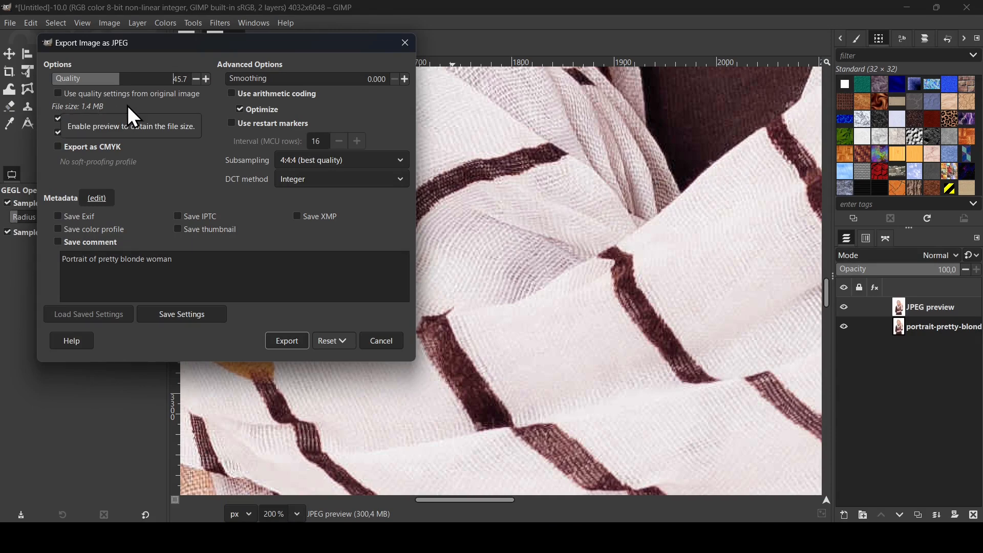
{"action": "left_click", "coordinate": [287, 341]}
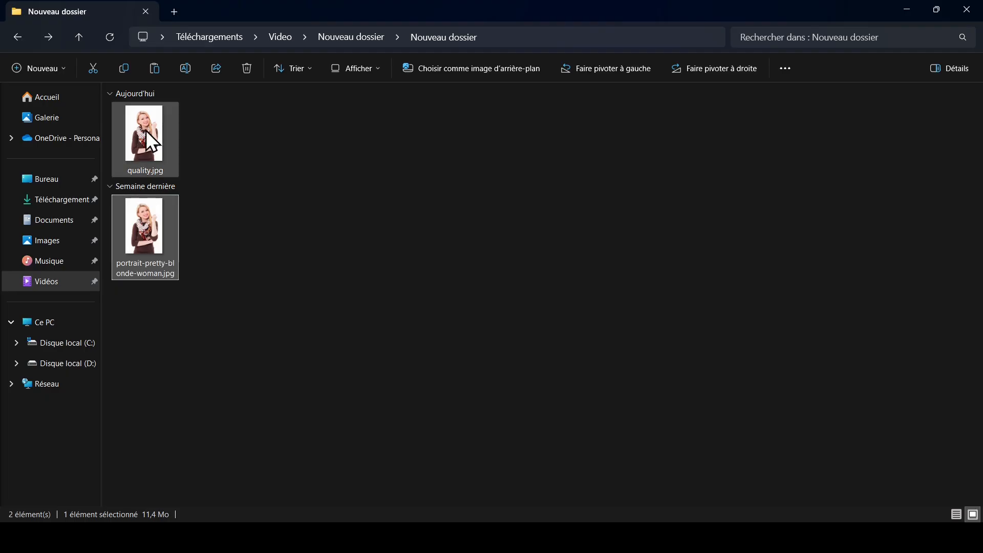
Step: View the exported quality.jpg in IrfanView, close it, and select the original portrait file in the folder
{"action": "left_click", "coordinate": [159, 135]}
{"action": "double_click", "coordinate": [164, 152]}
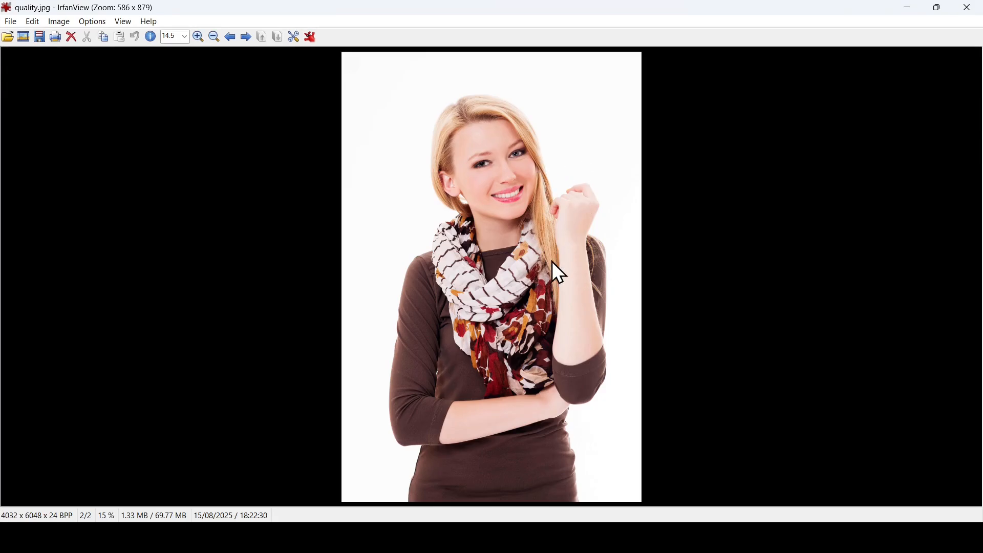
{"action": "left_click", "coordinate": [968, 7]}
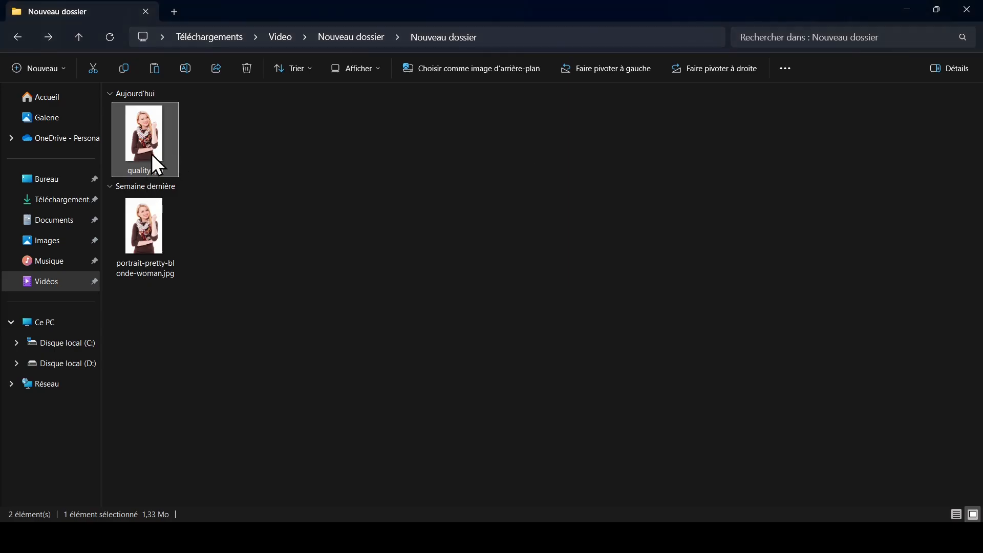
{"action": "left_click", "coordinate": [153, 272]}
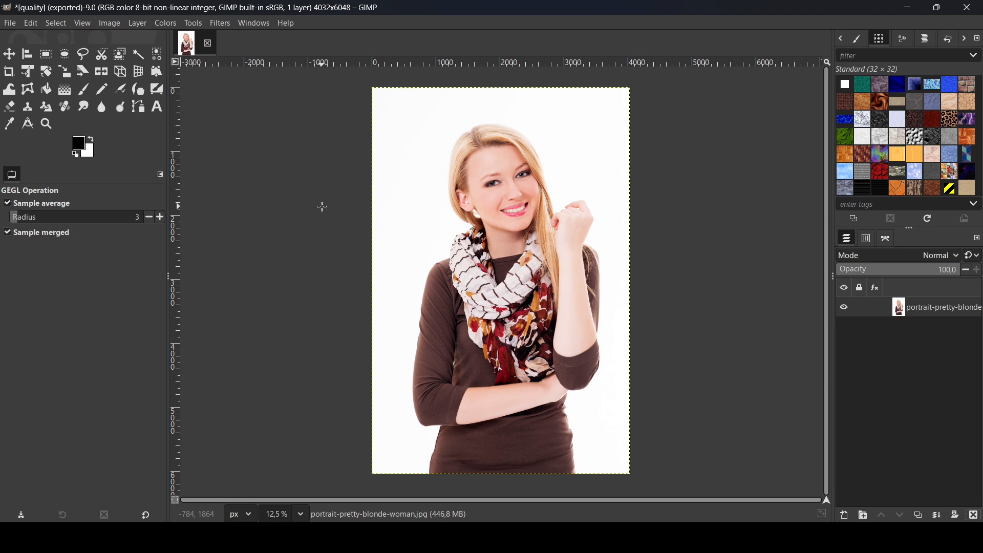
Step: Close the exported image without saving changes and reopen portrait-pretty-blonde-woman.jpg from File Explorer in GIMP
{"action": "left_click", "coordinate": [209, 44]}
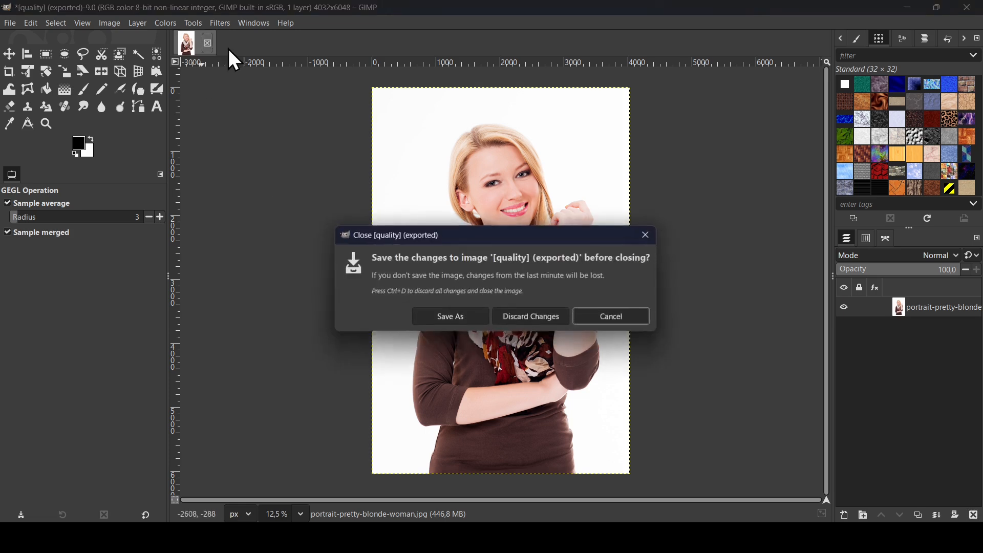
{"action": "left_click", "coordinate": [552, 322]}
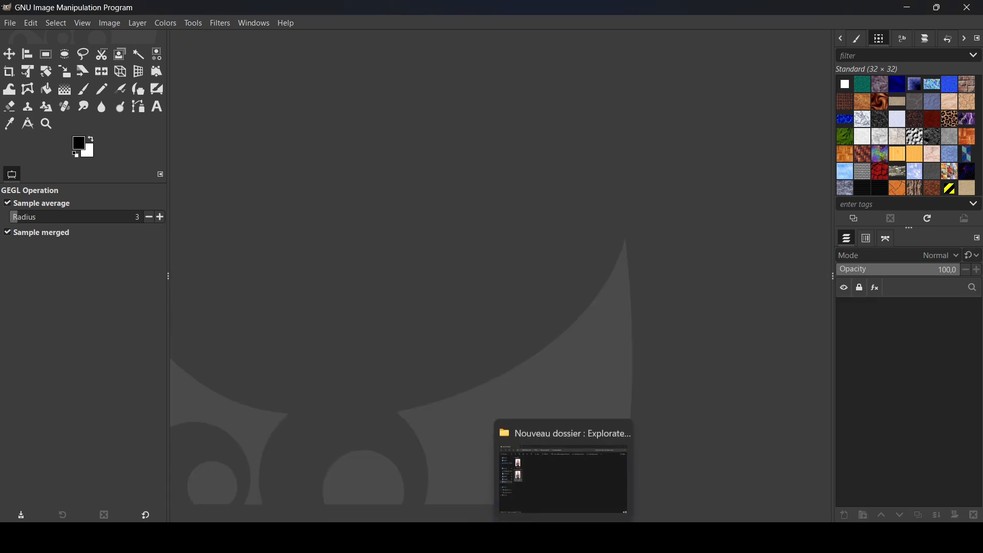
{"action": "left_click", "coordinate": [593, 485]}
{"action": "double_click", "coordinate": [188, 272]}
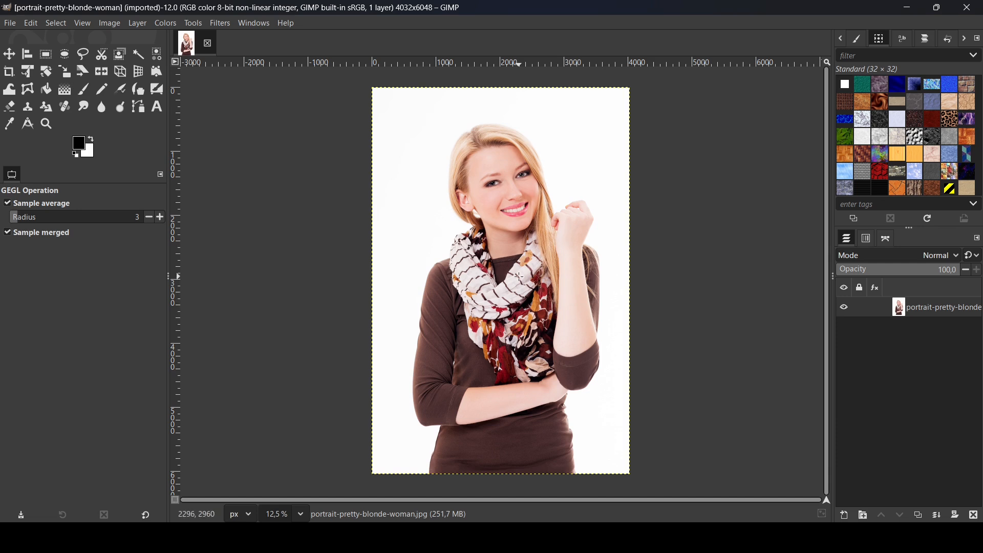
Step: In the Scale Image settings, divide the width by 4 to 1008 px, keeping the proportions linked
{"action": "left_click", "coordinate": [108, 23]}
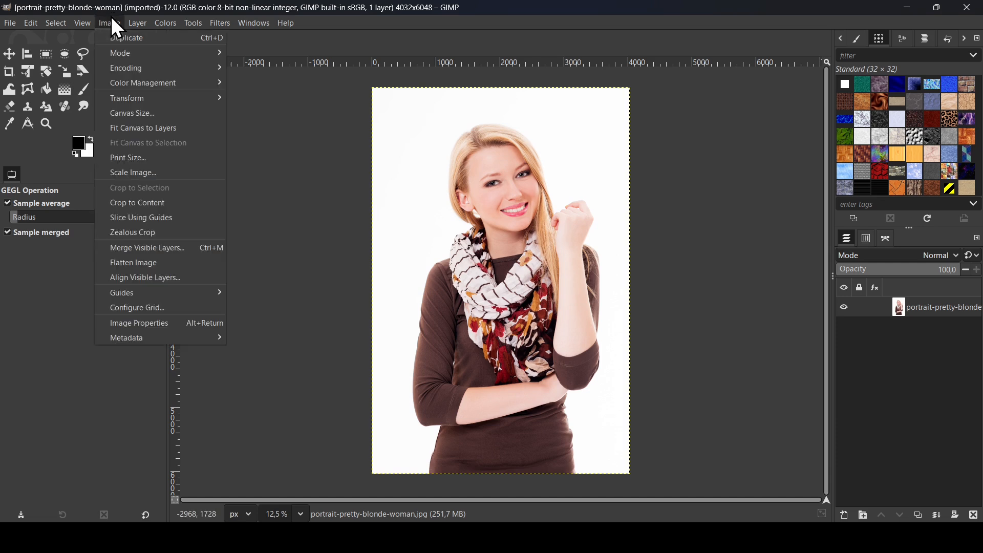
{"action": "left_click", "coordinate": [155, 173]}
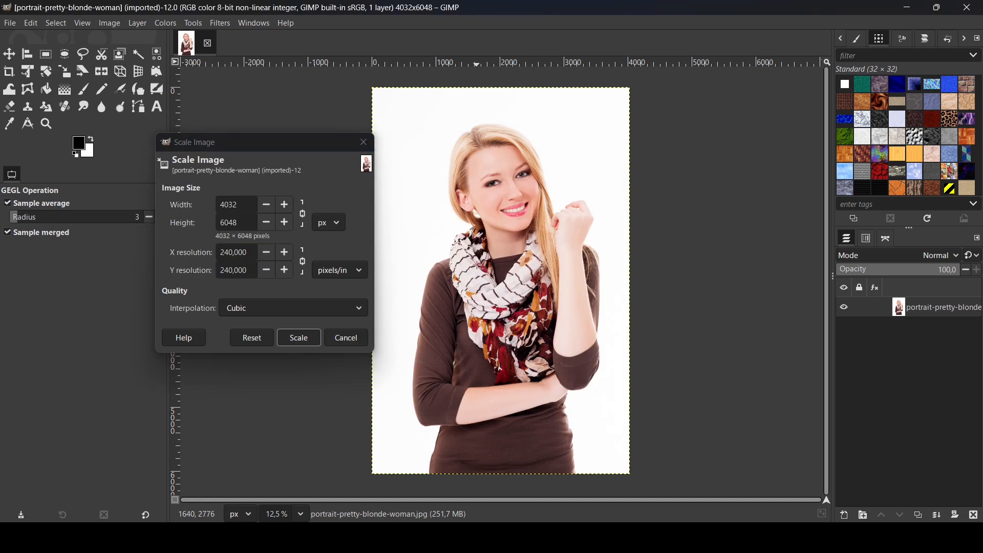
{"action": "scroll", "coordinate": [478, 265], "scroll_direction": "up", "scroll_amount": 3}
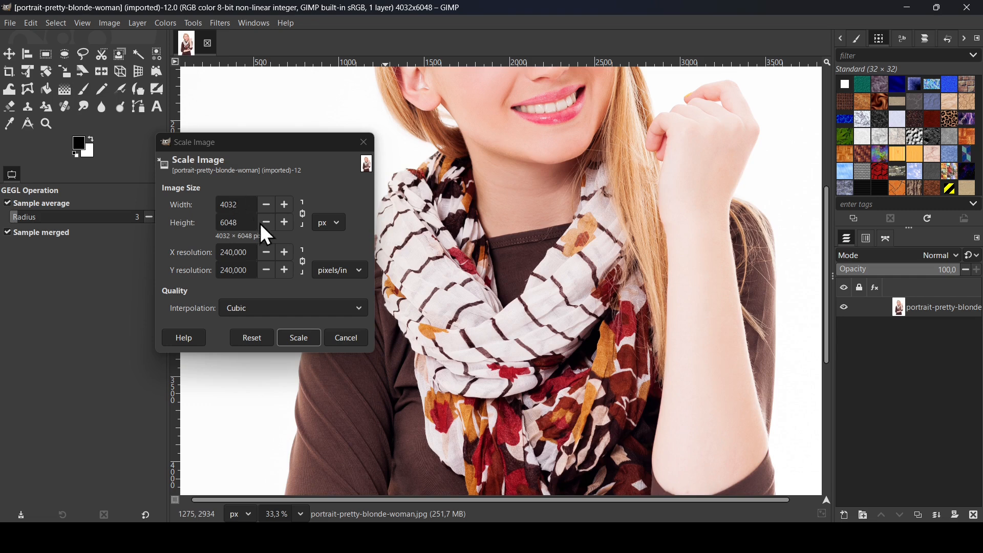
{"action": "left_click", "coordinate": [254, 204]}
{"action": "key", "text": "BackSpace"}
{"action": "type", "text": "2"}
{"action": "left_click", "coordinate": [250, 204]}
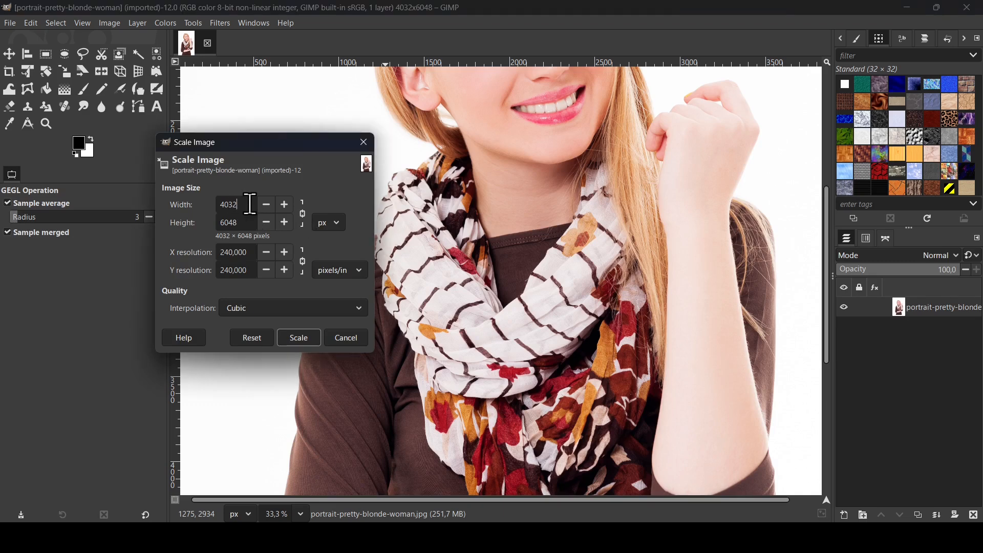
{"action": "type", "text": "/4"}
{"action": "key", "text": "Return"}
Step: Set the resolution to 72 pixels/in with Linear interpolation, scale the image, and inspect the scarf detail
{"action": "double_click", "coordinate": [235, 250]}
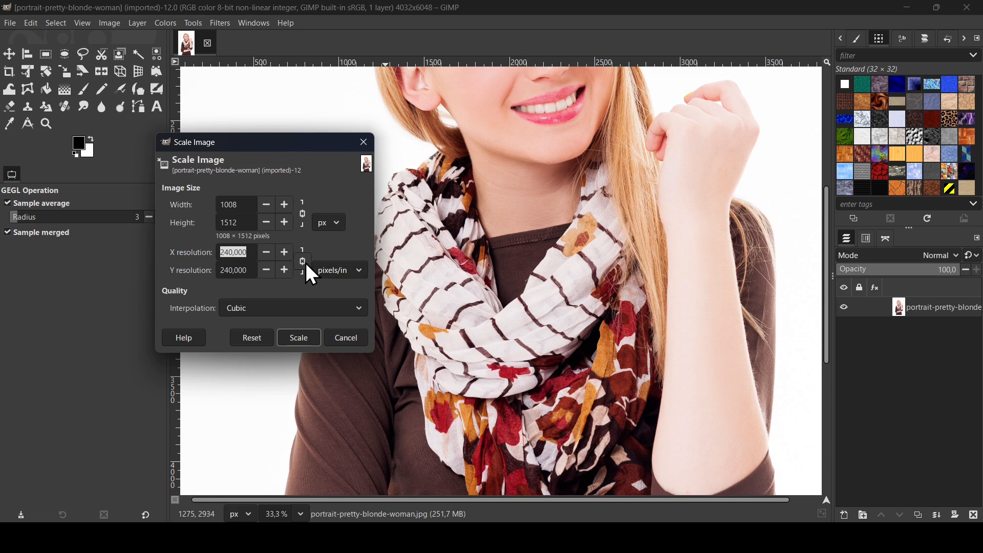
{"action": "type", "text": "72"}
{"action": "key", "text": "Return"}
{"action": "left_click", "coordinate": [320, 308]}
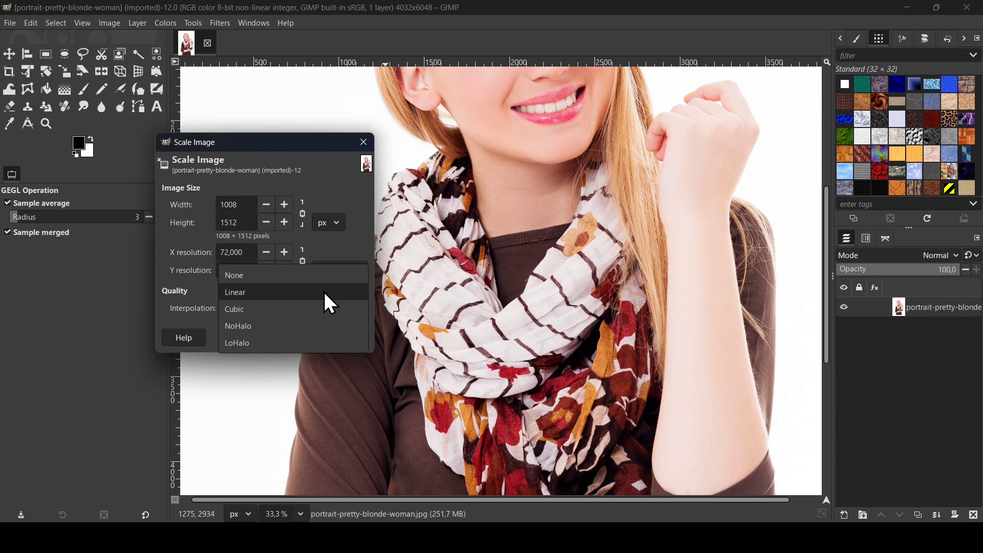
{"action": "left_click", "coordinate": [330, 293]}
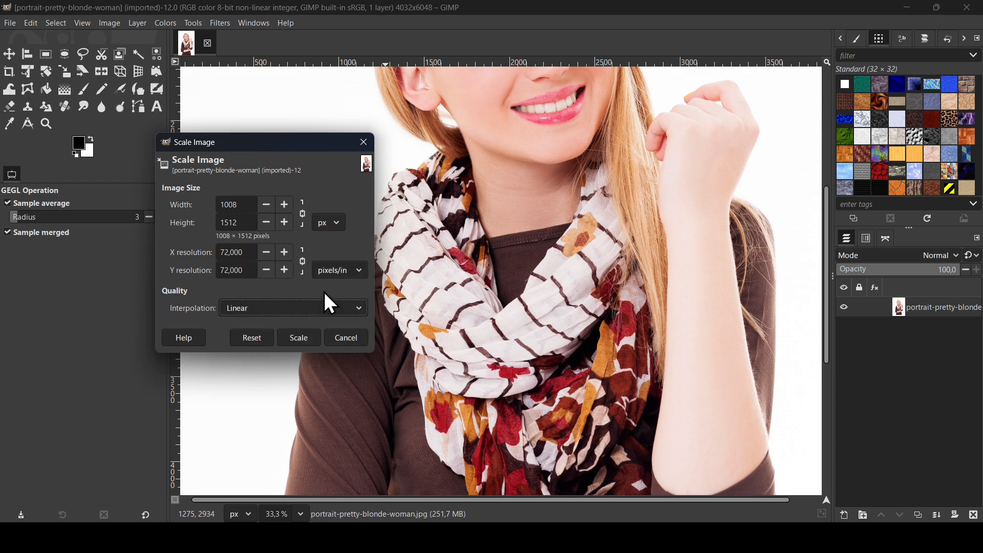
{"action": "left_click", "coordinate": [300, 338]}
{"action": "scroll", "coordinate": [513, 341], "scroll_direction": "up", "scroll_amount": 7}
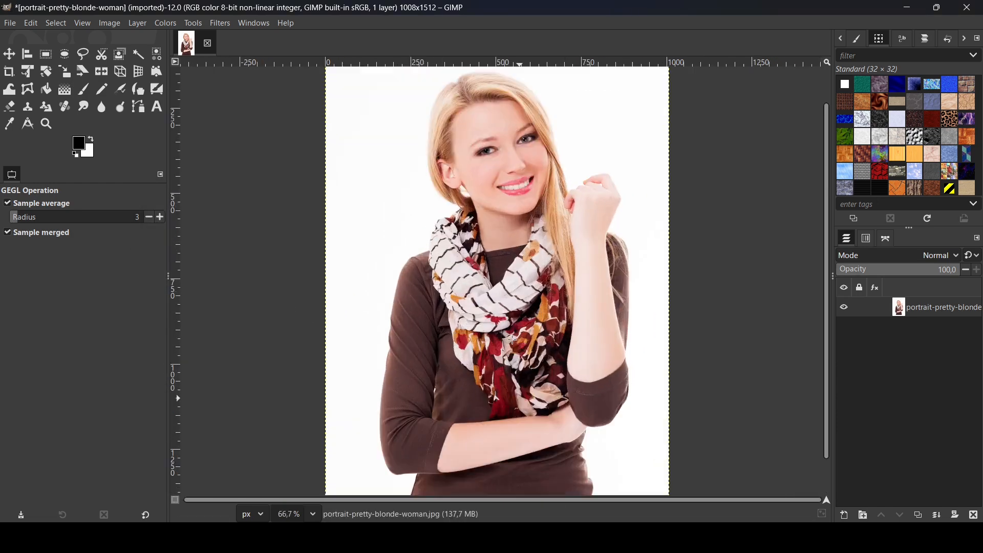
{"action": "scroll", "coordinate": [513, 341], "scroll_direction": "down", "scroll_amount": 1}
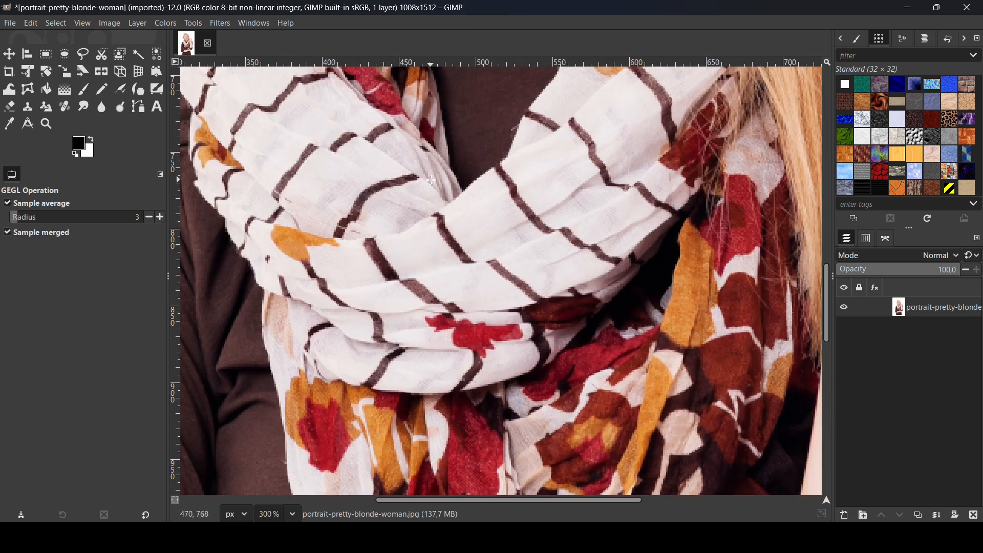
Step: Start exporting the scaled image as a JPEG named reduced size.jpg and bring up its export options
{"action": "scroll", "coordinate": [432, 180], "scroll_direction": "up", "scroll_amount": 2}
{"action": "scroll", "coordinate": [431, 180], "scroll_direction": "down", "scroll_amount": 5}
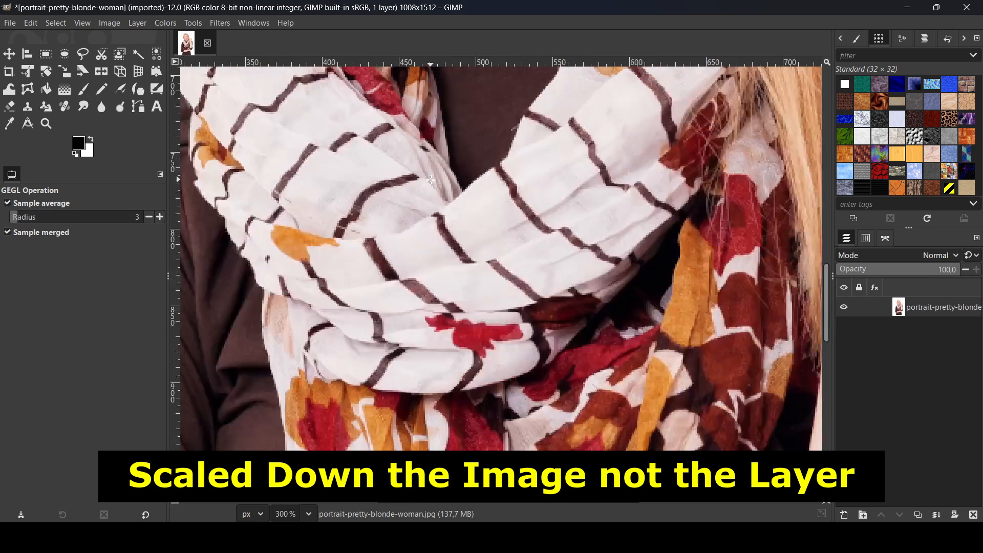
{"action": "scroll", "coordinate": [431, 180], "scroll_direction": "down", "scroll_amount": 1}
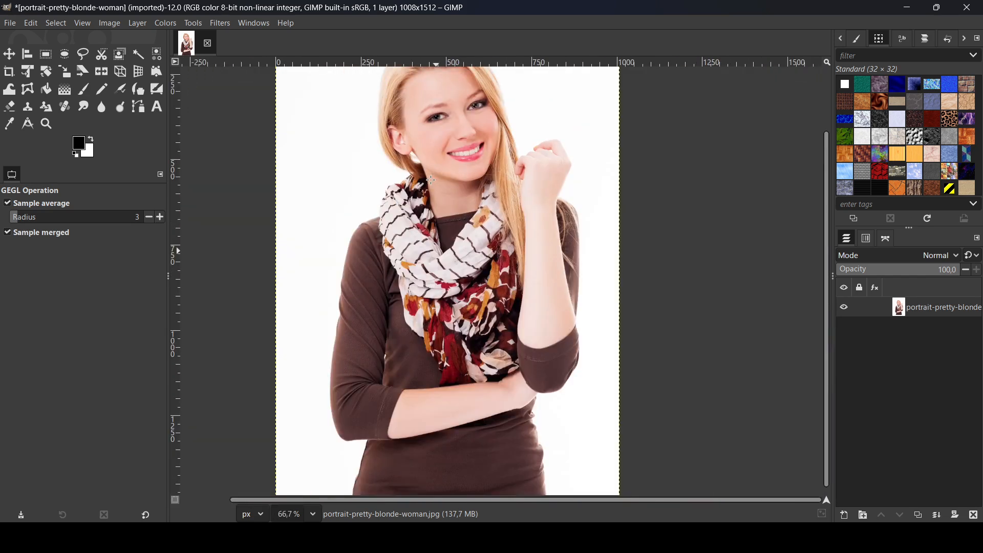
{"action": "scroll", "coordinate": [431, 180], "scroll_direction": "down", "scroll_amount": 1}
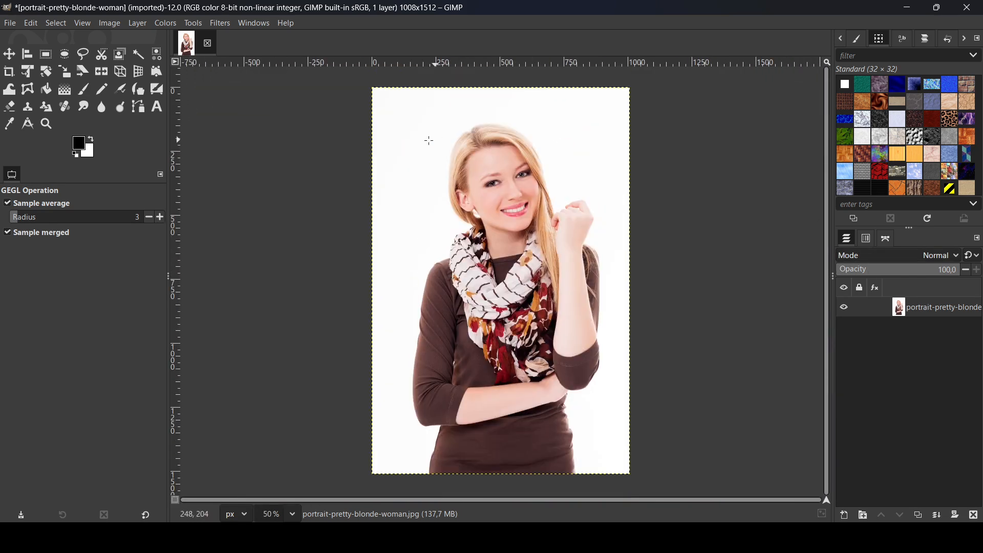
{"action": "left_click", "coordinate": [10, 24]}
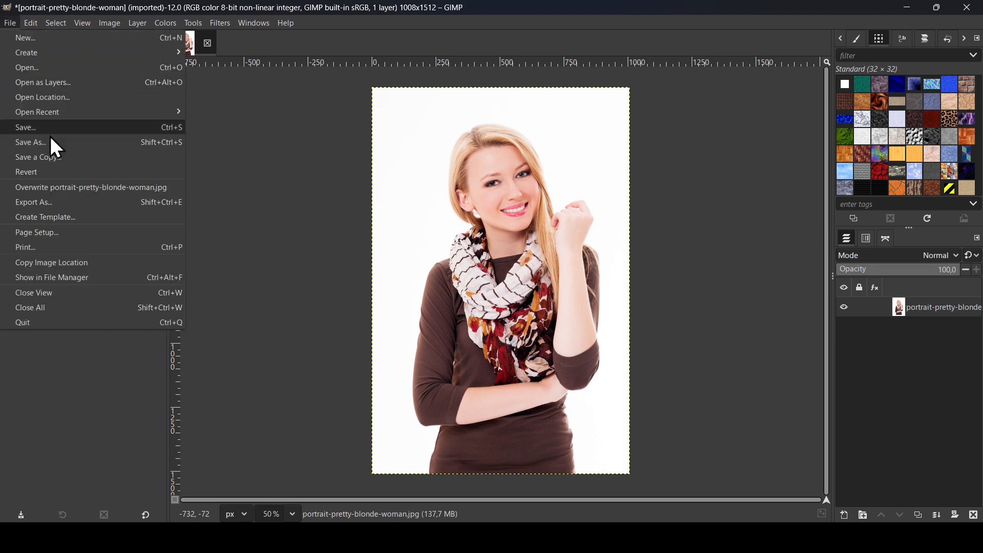
{"action": "left_click", "coordinate": [63, 201]}
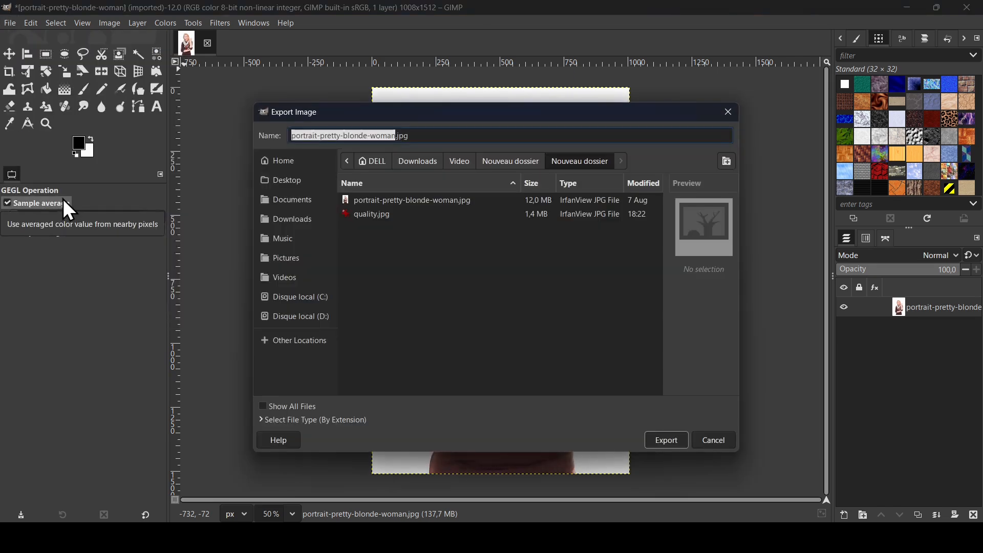
{"action": "type", "text": "red"}
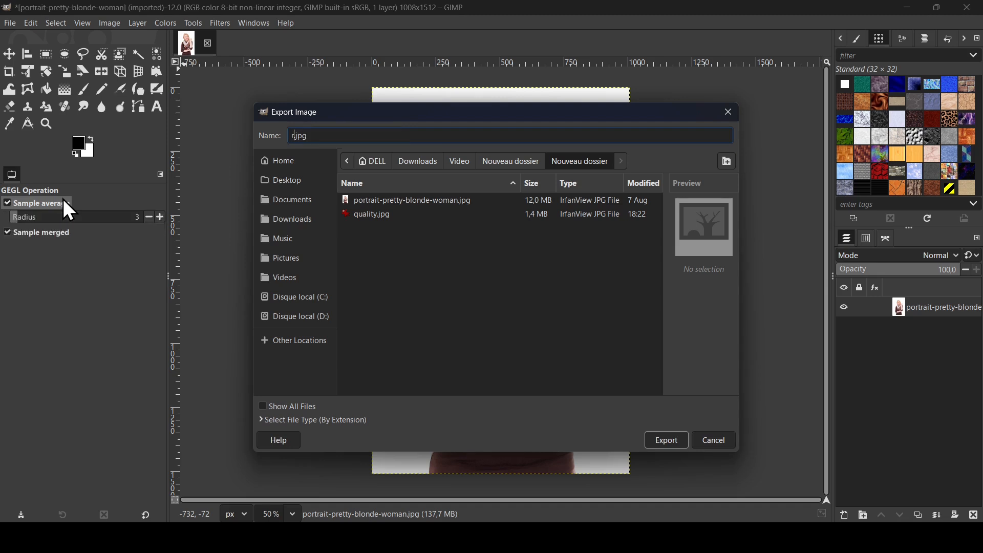
{"action": "type", "text": "uced size"}
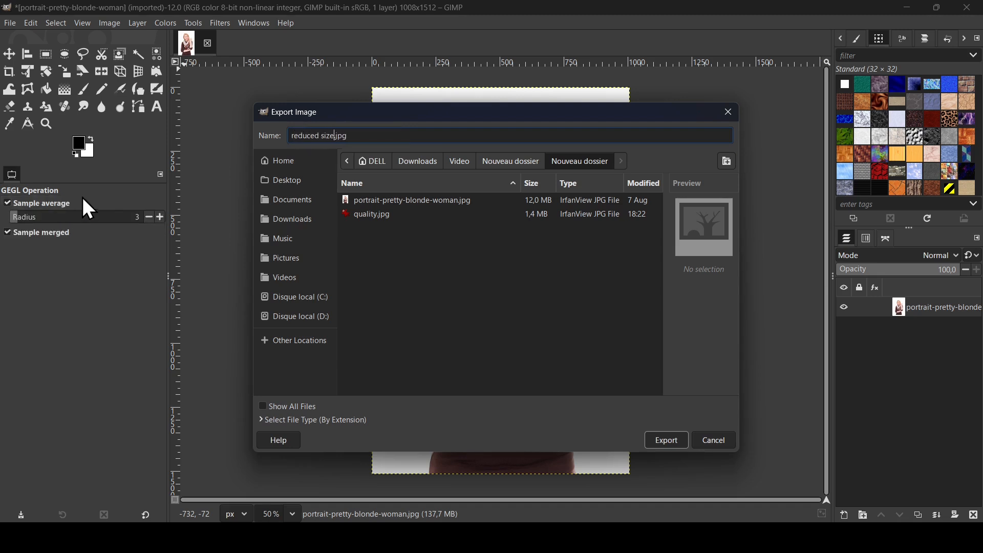
{"action": "left_click", "coordinate": [390, 141]}
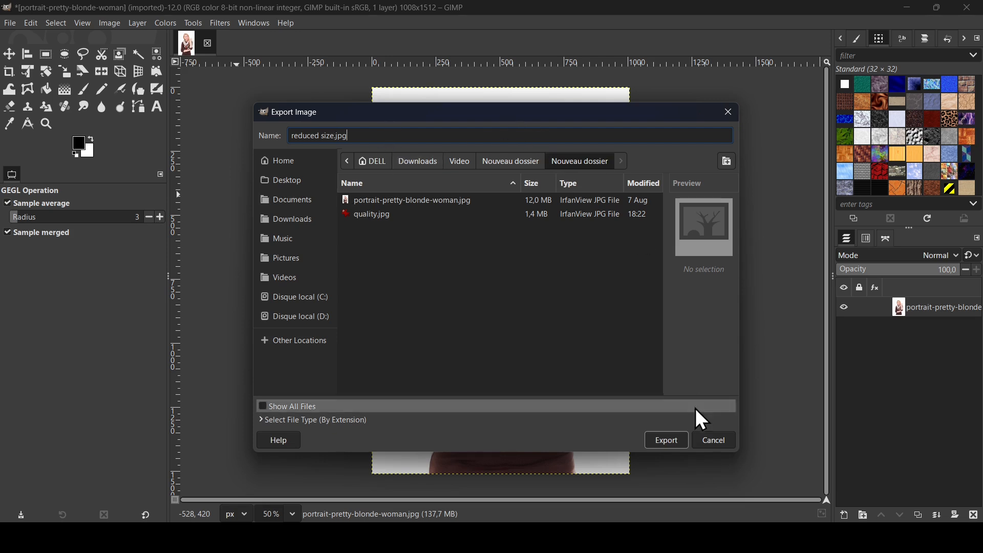
{"action": "left_click", "coordinate": [675, 443]}
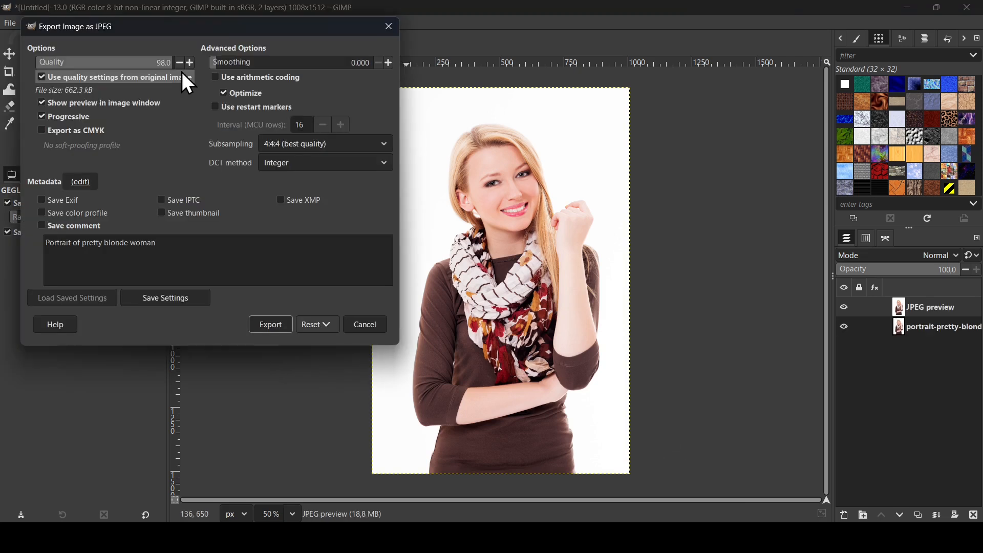
Step: Set the JPEG quality to 100 and inspect the scarf detail with the export preview off and on
{"action": "left_click", "coordinate": [190, 63]}
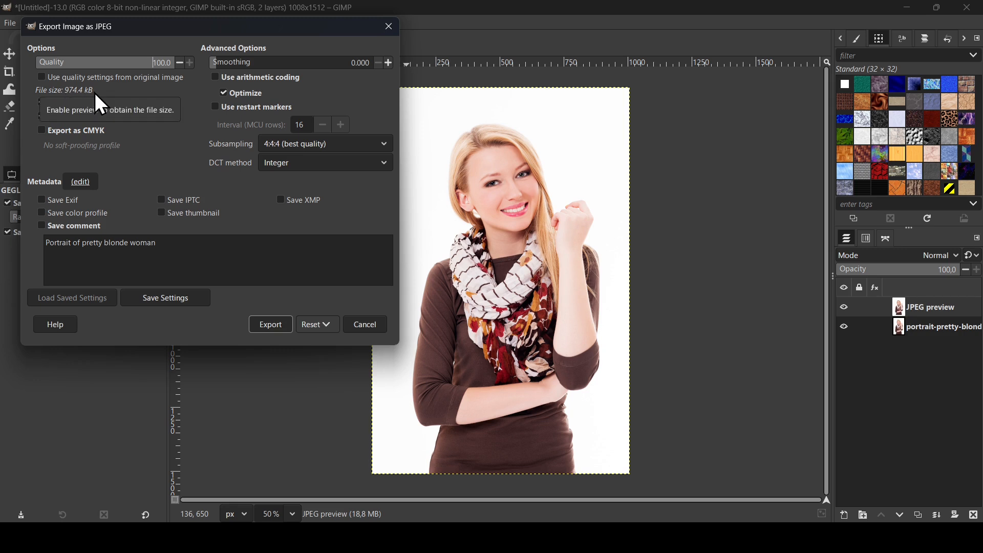
{"action": "left_click", "coordinate": [538, 6]}
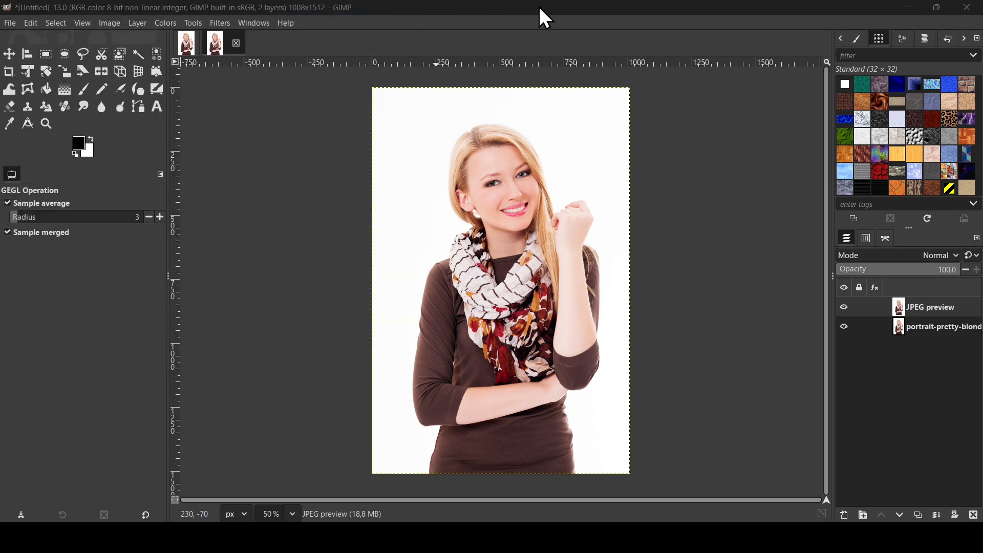
{"action": "scroll", "coordinate": [502, 283], "scroll_direction": "up", "scroll_amount": 6}
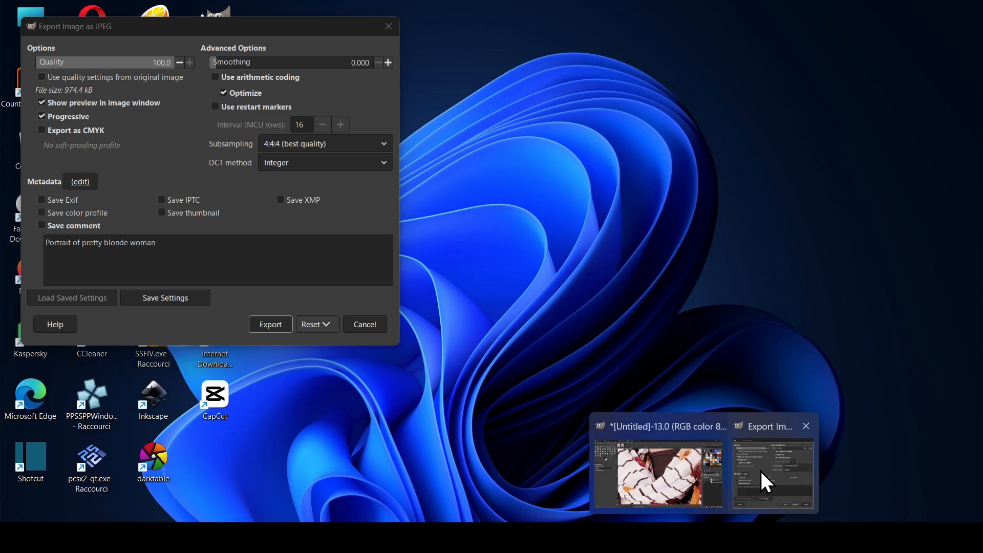
{"action": "left_click", "coordinate": [761, 478]}
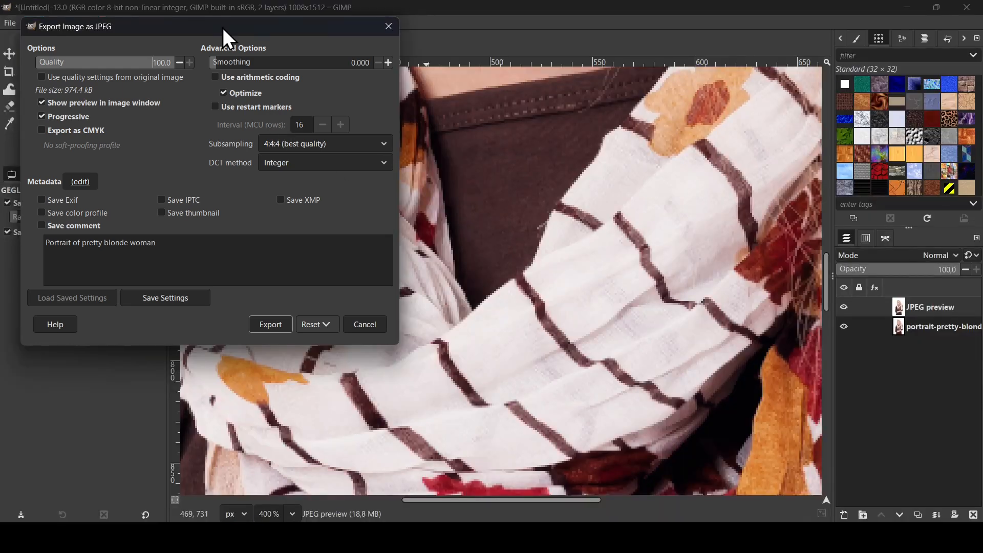
{"action": "left_click_drag", "start_coordinate": [223, 28], "coordinate": [280, 39]}
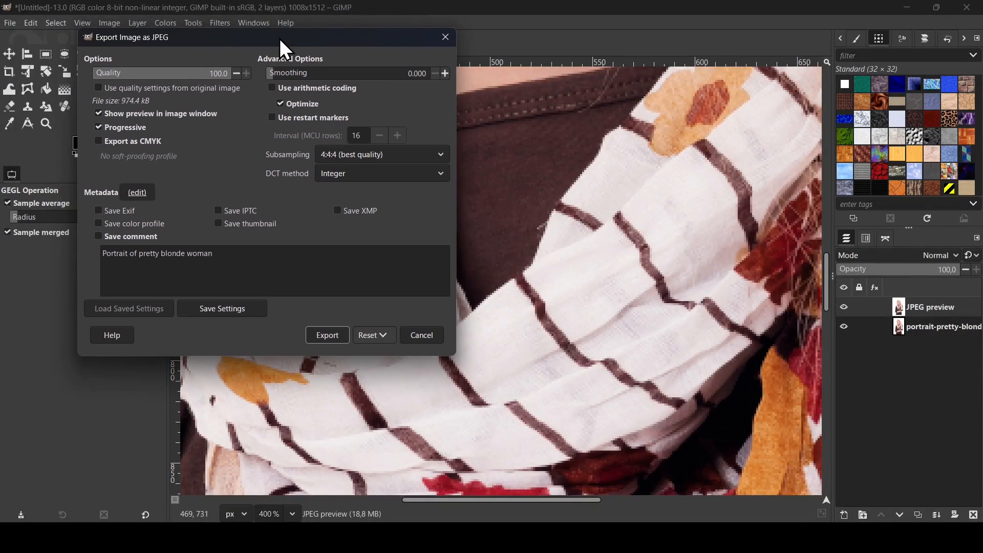
{"action": "left_click", "coordinate": [192, 114]}
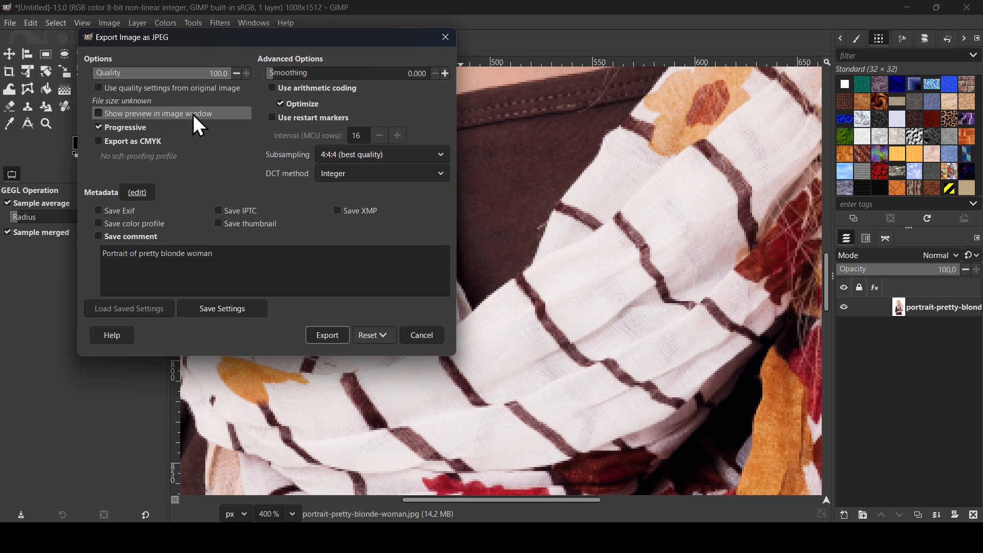
{"action": "left_click", "coordinate": [193, 115]}
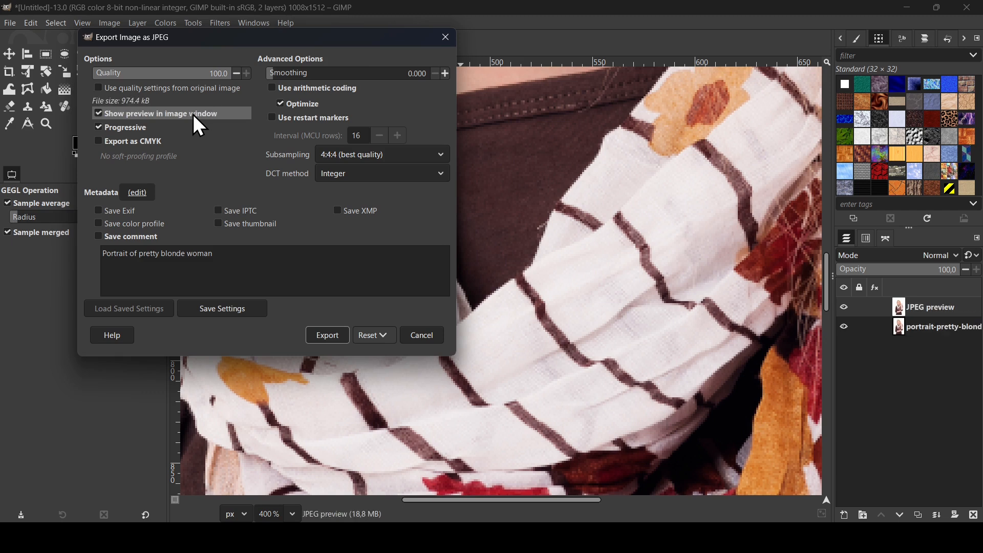
Step: Lower the JPEG quality to 90 and compare the scarf with the export preview off and on
{"action": "left_click", "coordinate": [234, 73]}
{"action": "left_click", "coordinate": [234, 72]}
{"action": "left_click", "coordinate": [234, 73]}
{"action": "left_click", "coordinate": [235, 72]}
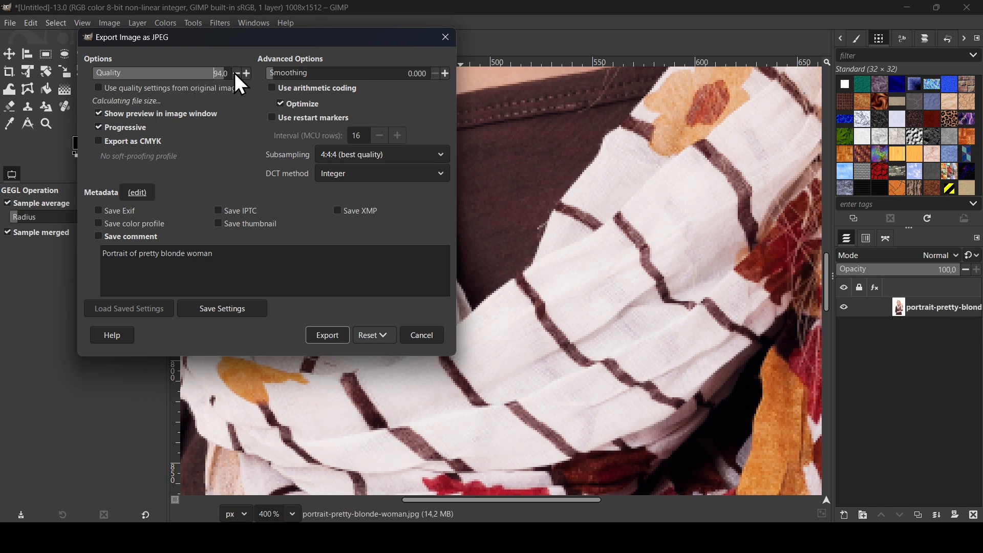
{"action": "left_click", "coordinate": [235, 73]}
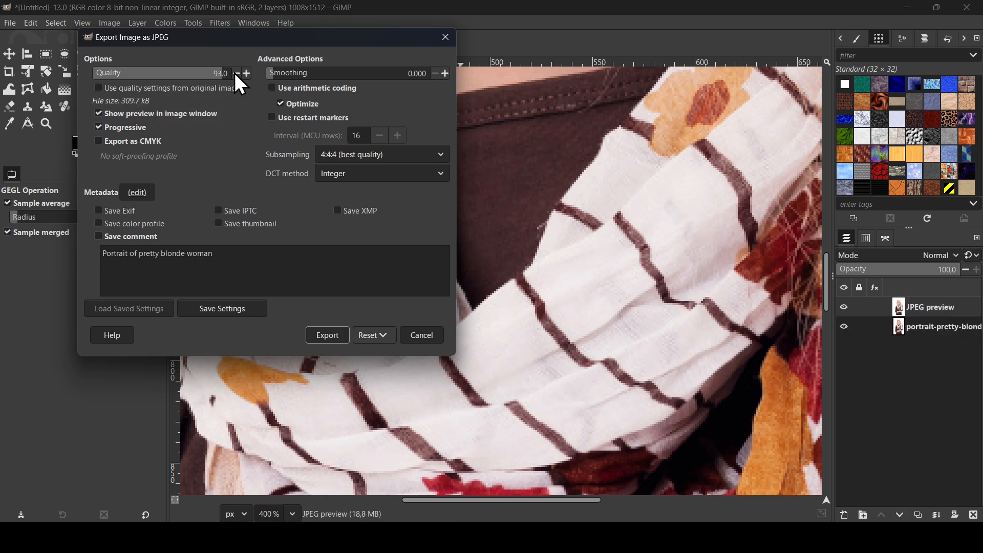
{"action": "left_click", "coordinate": [234, 73]}
{"action": "left_click", "coordinate": [234, 73]}
{"action": "left_click", "coordinate": [234, 73]}
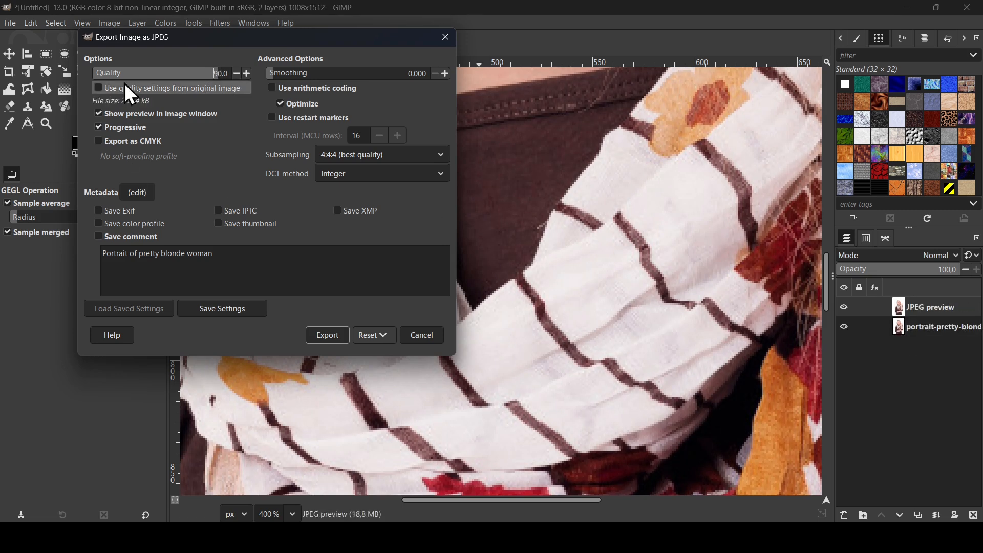
{"action": "left_click", "coordinate": [146, 112]}
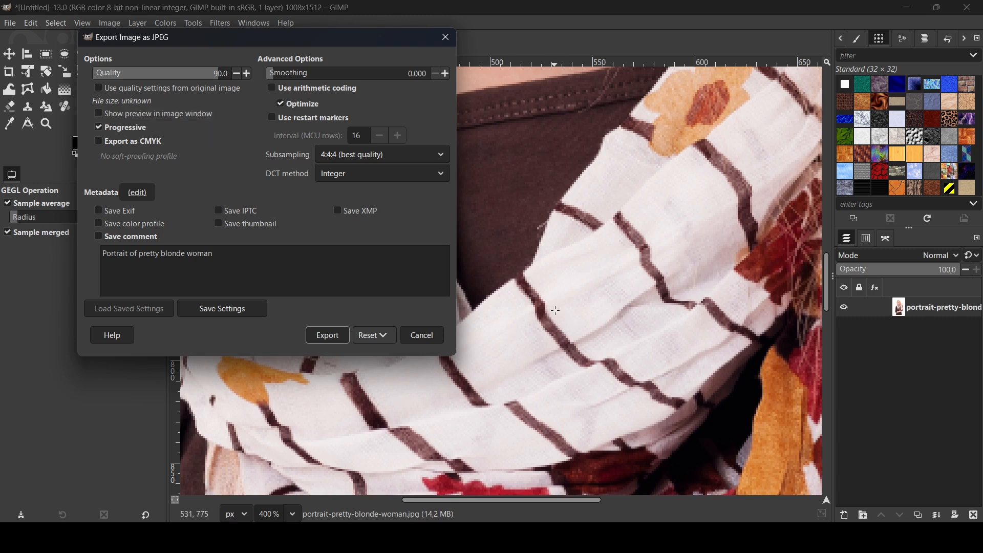
{"action": "left_click", "coordinate": [139, 110]}
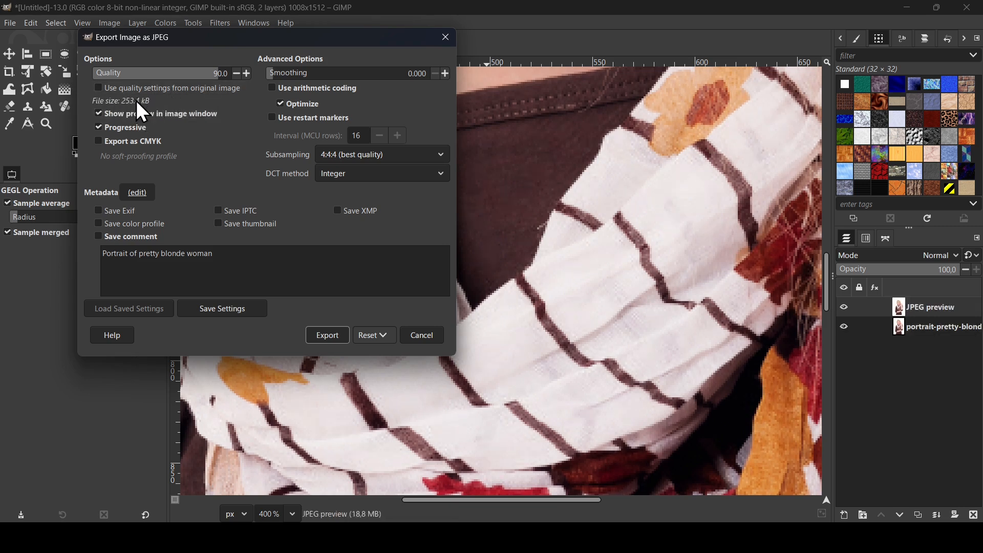
Step: Try a JPEG quality of 85 with smoothing raised to 0.050
{"action": "left_click", "coordinate": [236, 74]}
{"action": "left_click", "coordinate": [236, 74]}
{"action": "left_click", "coordinate": [446, 80]}
{"action": "left_click", "coordinate": [445, 80]}
{"action": "left_click", "coordinate": [443, 77]}
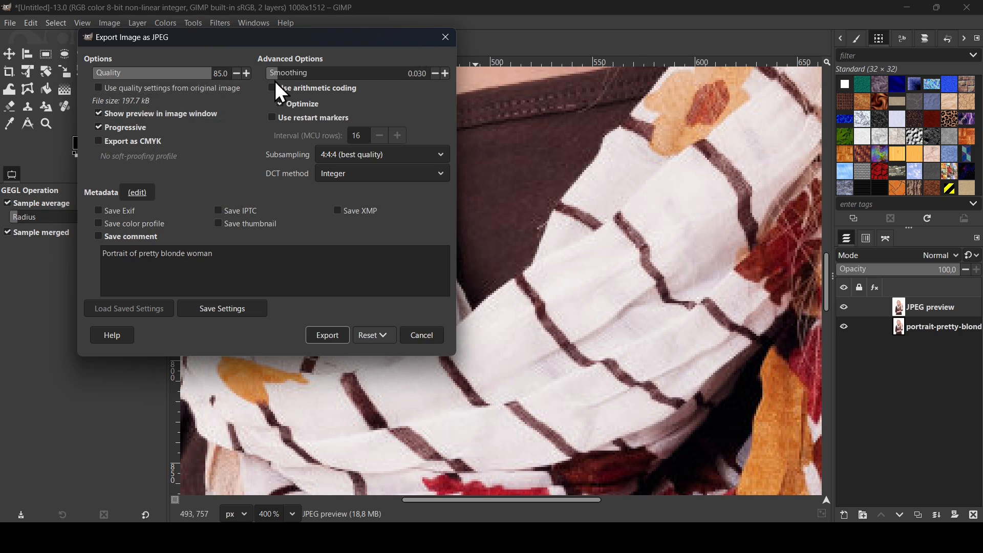
{"action": "left_click", "coordinate": [447, 75]}
{"action": "left_click", "coordinate": [447, 76]}
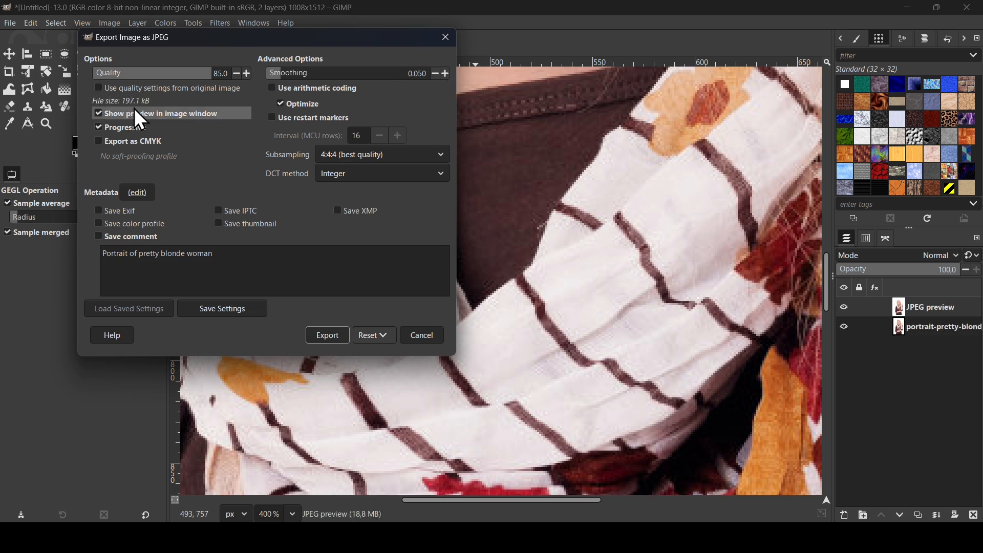
Step: Set the JPEG smoothing to 0.010 and compare the image with the export preview off and on
{"action": "left_click", "coordinate": [435, 75]}
{"action": "left_click", "coordinate": [435, 76]}
{"action": "left_click", "coordinate": [435, 75]}
{"action": "left_click", "coordinate": [435, 75]}
{"action": "left_click", "coordinate": [435, 75]}
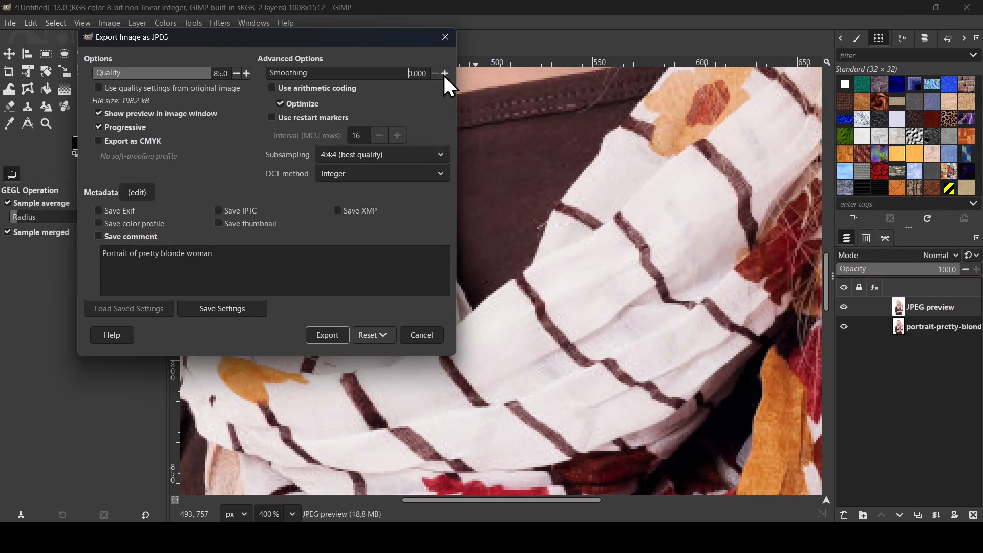
{"action": "left_click", "coordinate": [446, 74]}
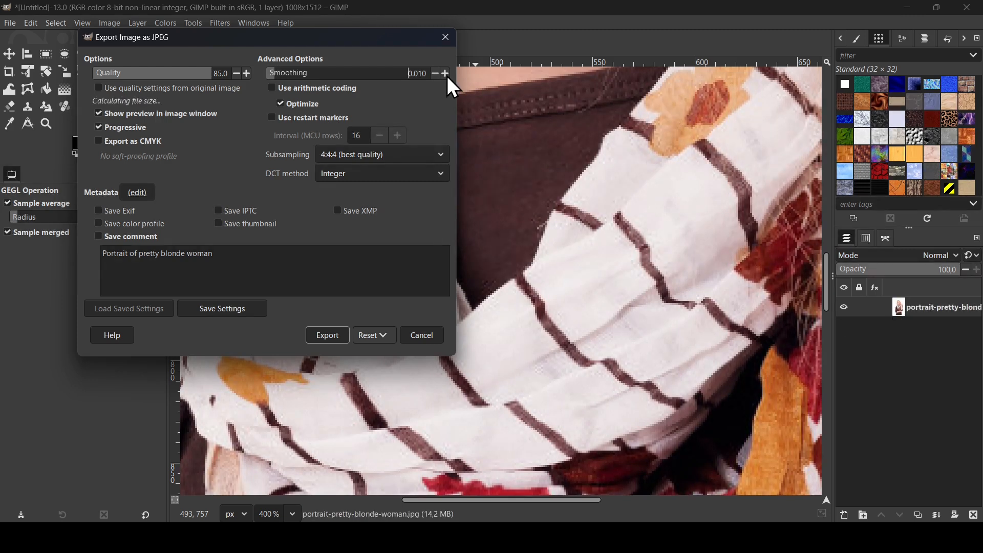
{"action": "left_click", "coordinate": [176, 113]}
{"action": "left_click", "coordinate": [176, 112]}
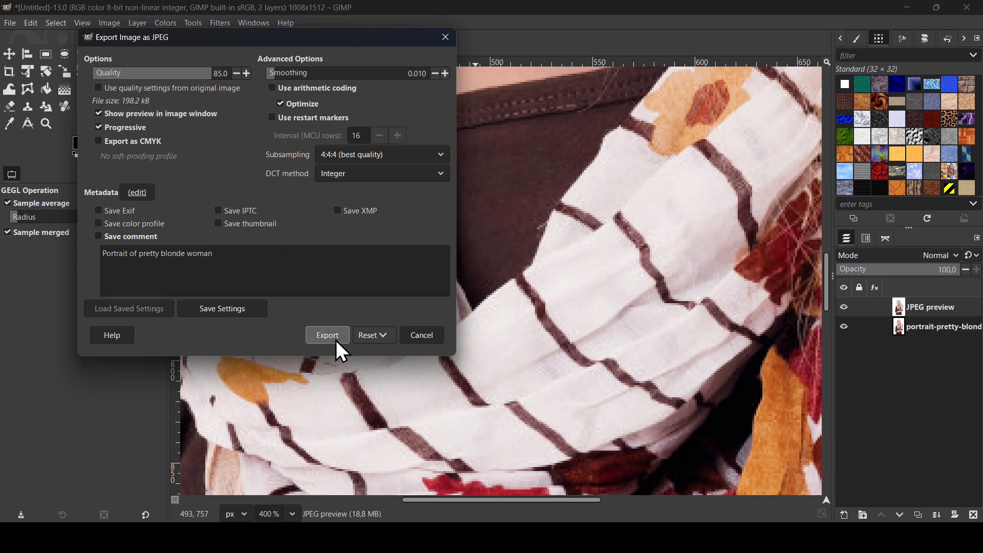
Step: Try a JPEG quality of 55.4 and inspect the previewed portrait and scarf both as a whole and close up
{"action": "left_click", "coordinate": [171, 78]}
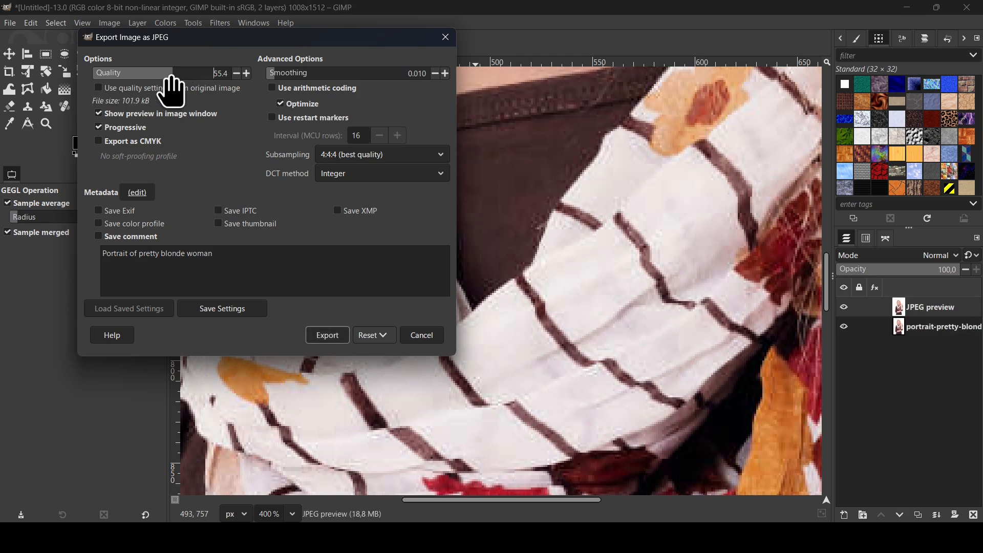
{"action": "left_click", "coordinate": [555, 4]}
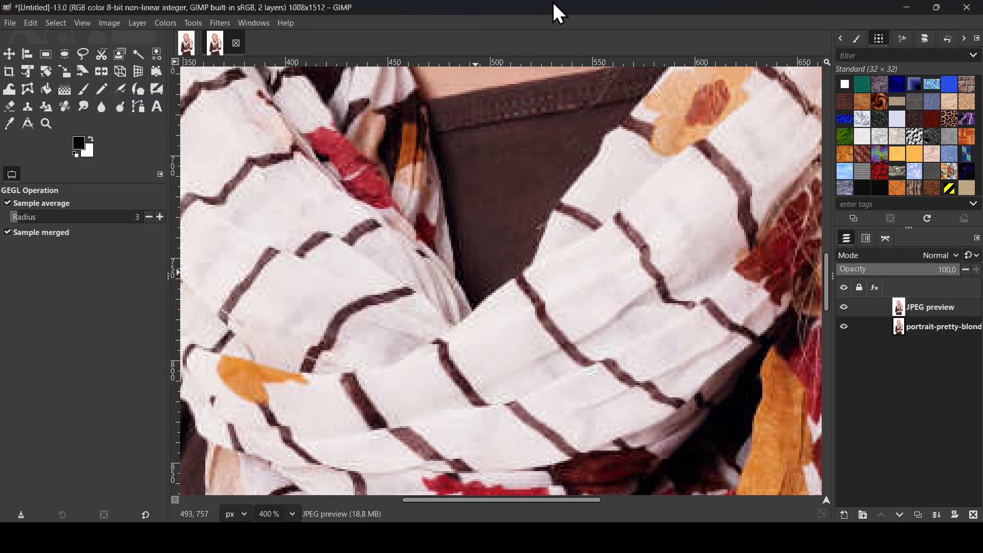
{"action": "key", "text": "plus"}
{"action": "key", "text": "minus"}
{"action": "key", "text": "minus"}
{"action": "key", "text": "minus"}
{"action": "key", "text": "minus"}
{"action": "key", "text": "minus"}
{"action": "key", "text": "minus"}
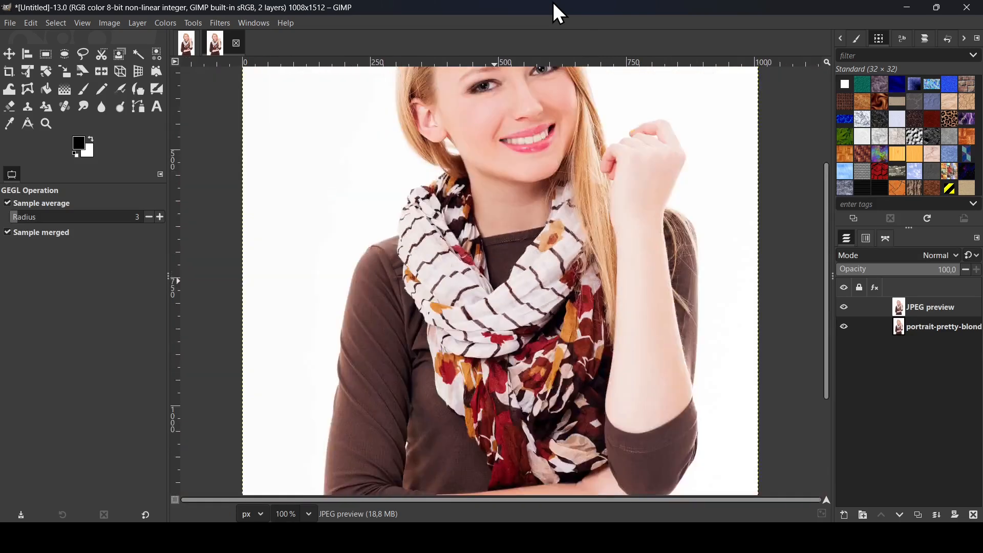
{"action": "key", "text": "plus"}
{"action": "key", "text": "plus"}
{"action": "key", "text": "plus"}
{"action": "key", "text": "plus"}
{"action": "key", "text": "plus"}
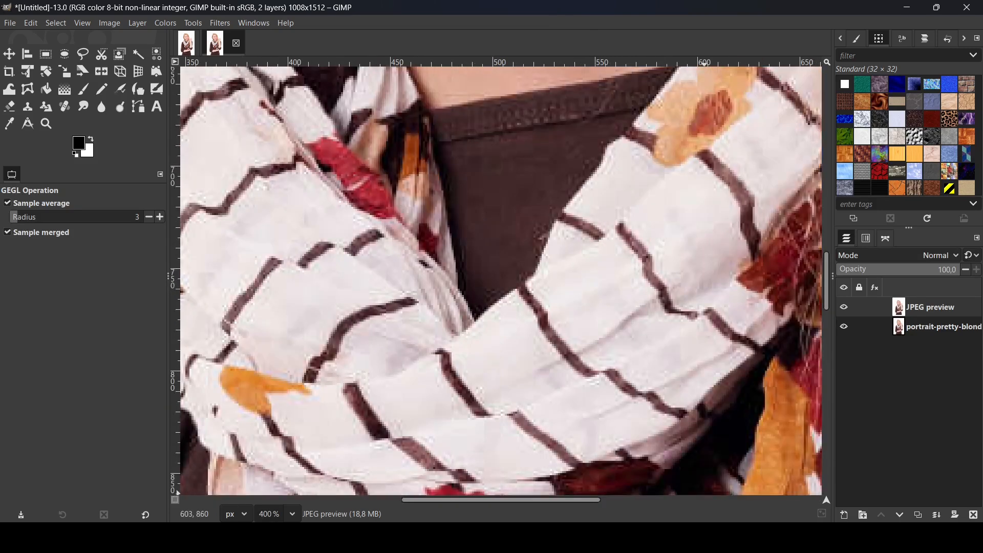
Step: Set the JPEG quality to 84.1, export reduced size.jpg, and switch to its folder in File Explorer
{"action": "left_click", "coordinate": [772, 459]}
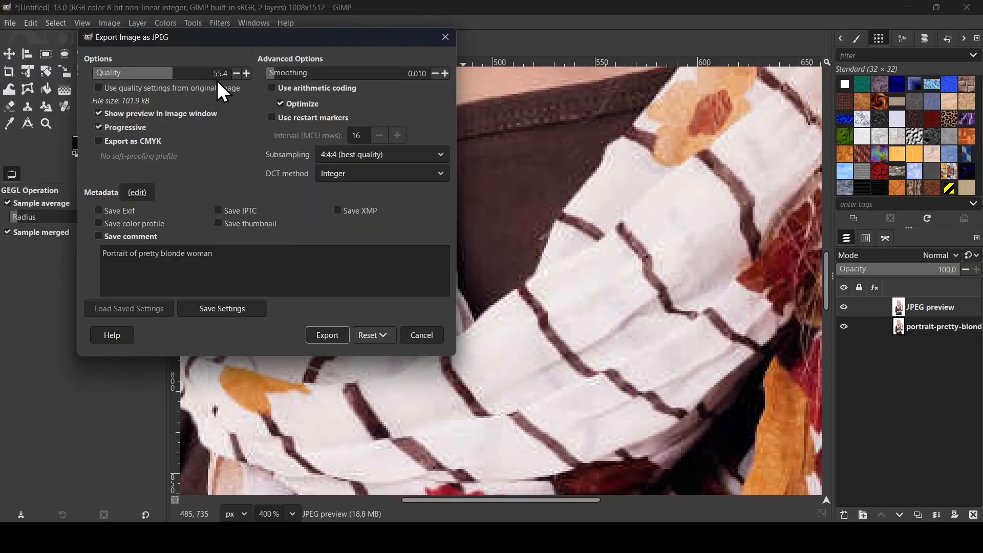
{"action": "left_click", "coordinate": [213, 80]}
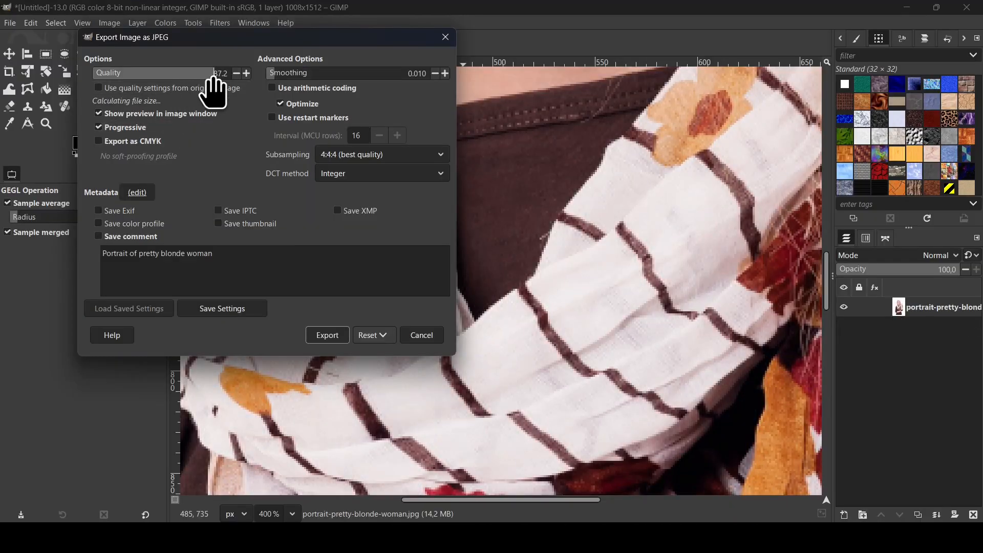
{"action": "left_click_drag", "start_coordinate": [213, 80], "coordinate": [209, 81]}
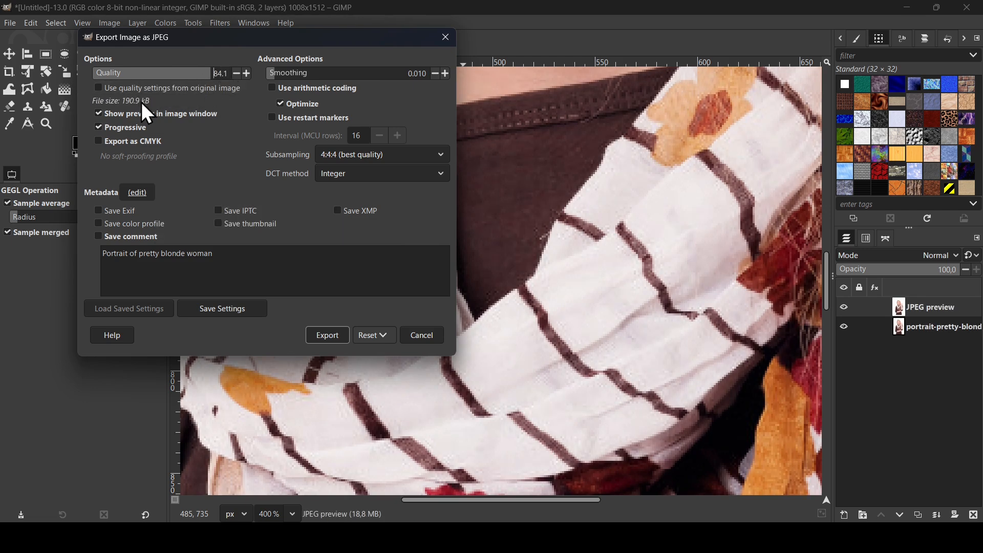
{"action": "left_click", "coordinate": [346, 340]}
{"action": "key", "text": "shift+ctrl+j"}
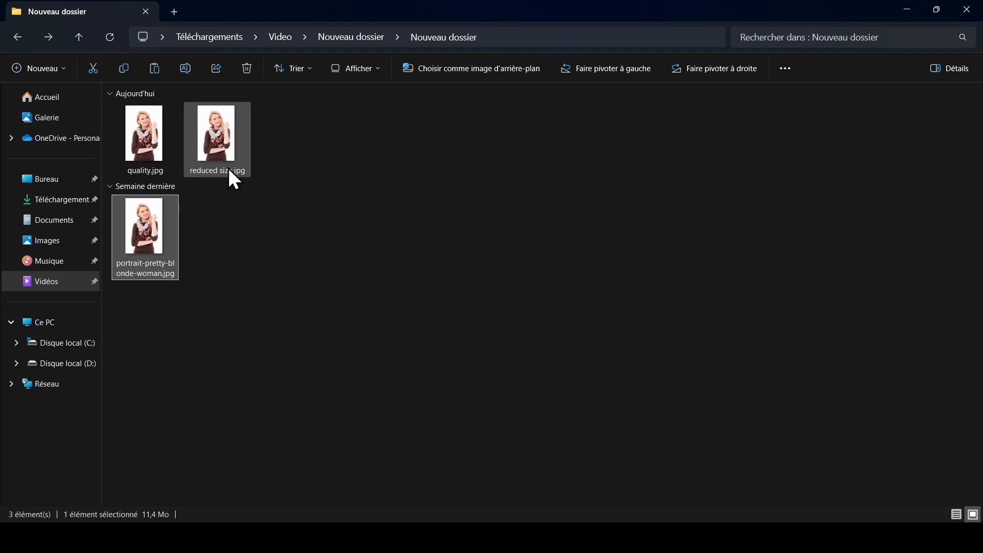
Step: Compare the file sizes and dimensions of reduced size.jpg, quality.jpg and the original portrait-pretty-blonde-woman.jpg
{"action": "left_click", "coordinate": [227, 165]}
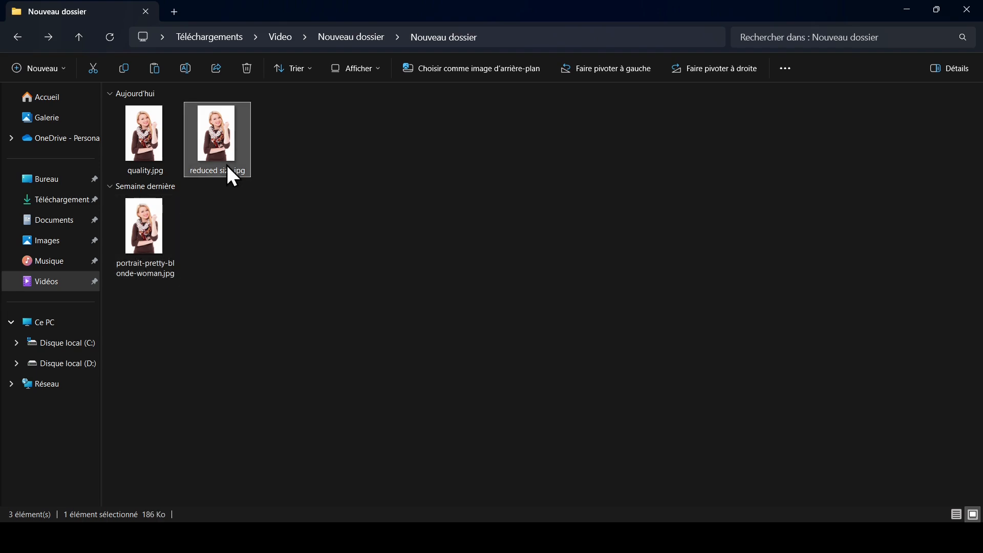
{"action": "mouse_move", "coordinate": [228, 174]}
{"action": "left_click", "coordinate": [138, 137]}
{"action": "mouse_move", "coordinate": [153, 166]}
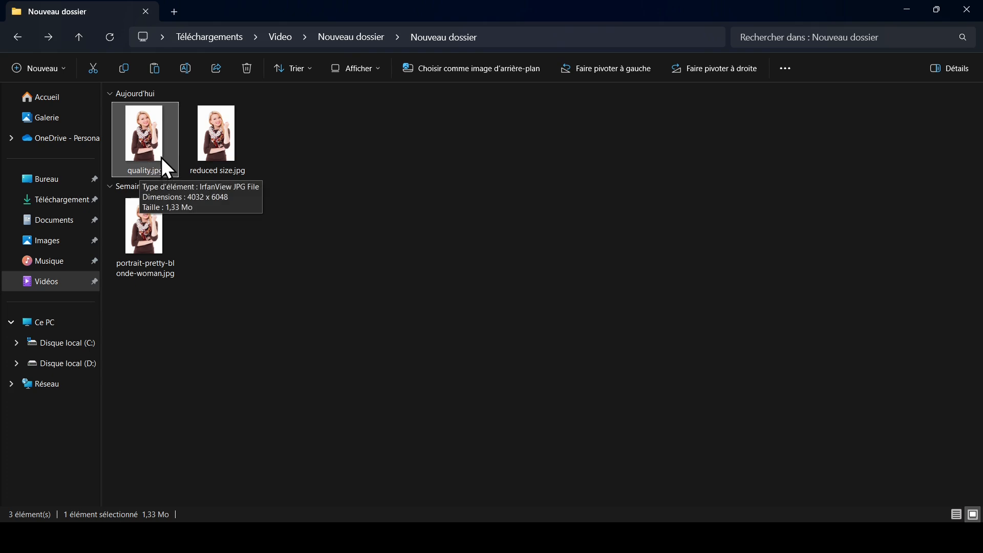
{"action": "left_click", "coordinate": [147, 272]}
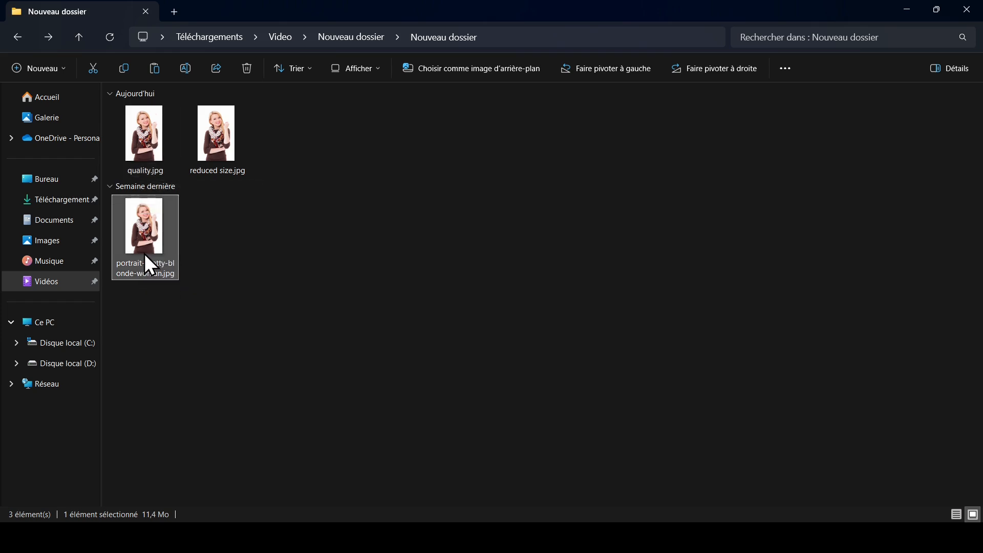
{"action": "mouse_move", "coordinate": [145, 255]}
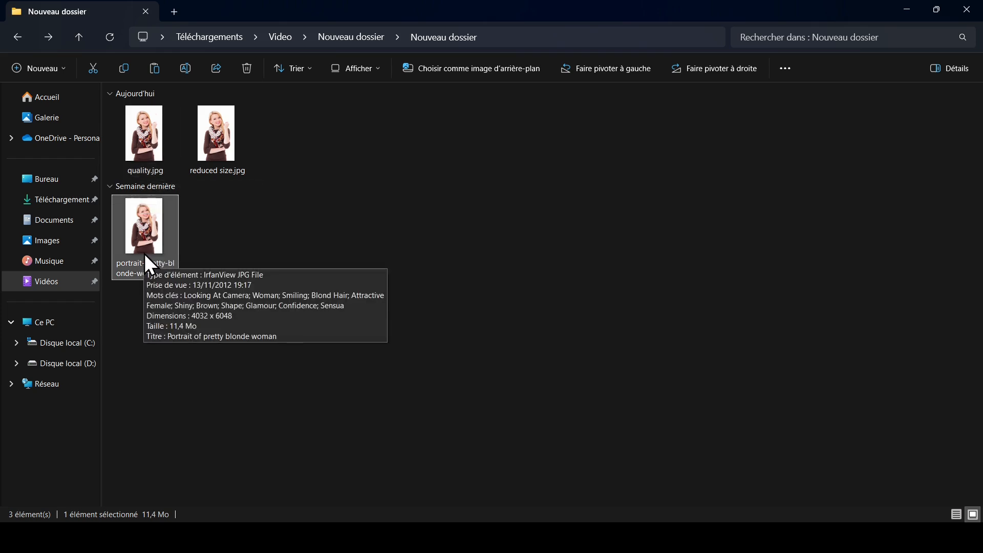